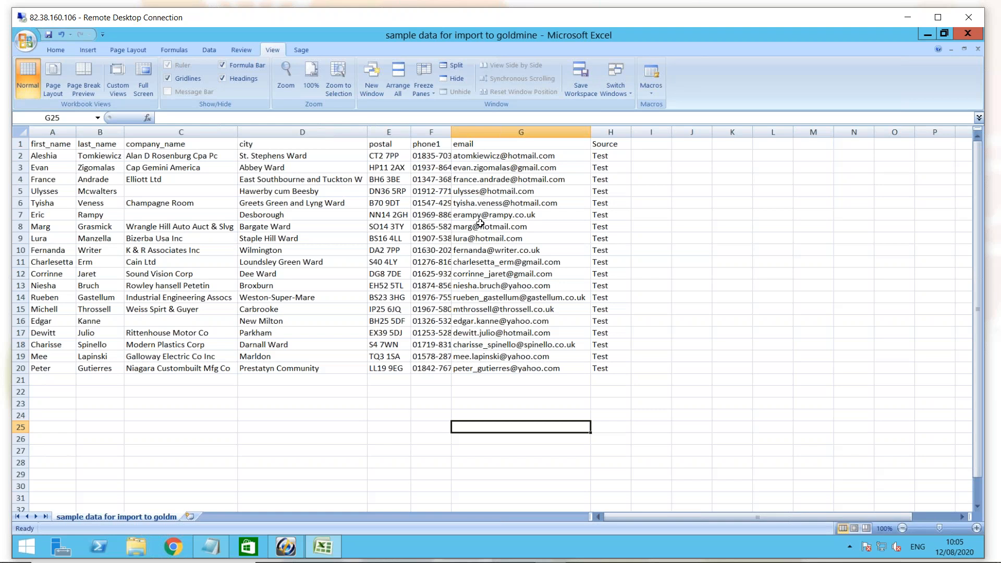
Save the contact sheet over the existing "sample data for import to goldmine" file, keeping the CSV (Comma delimited) format, and close Excel
{"action": "left_click", "coordinate": [610, 132]}
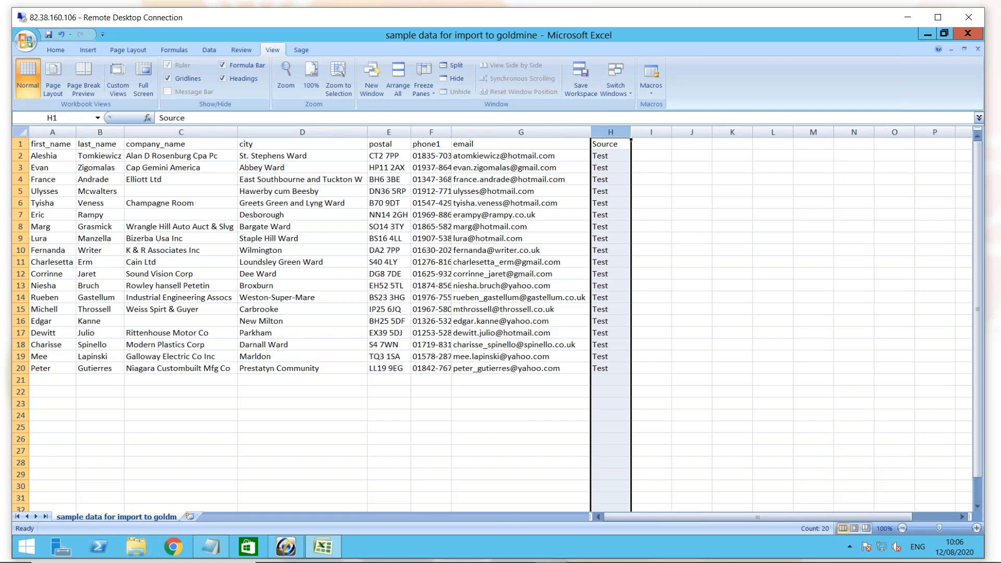
{"action": "left_click", "coordinate": [605, 156]}
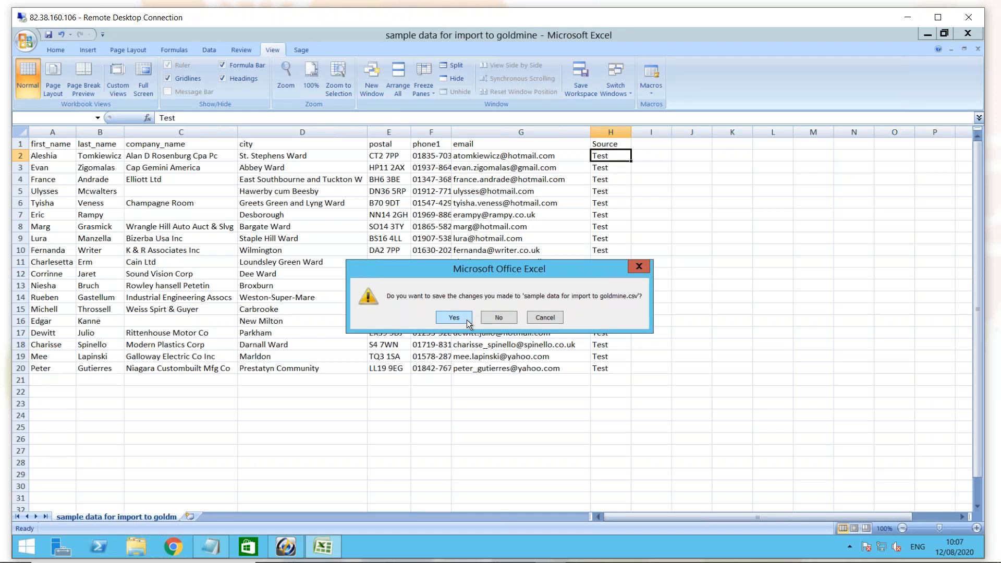
{"action": "left_click", "coordinate": [468, 322]}
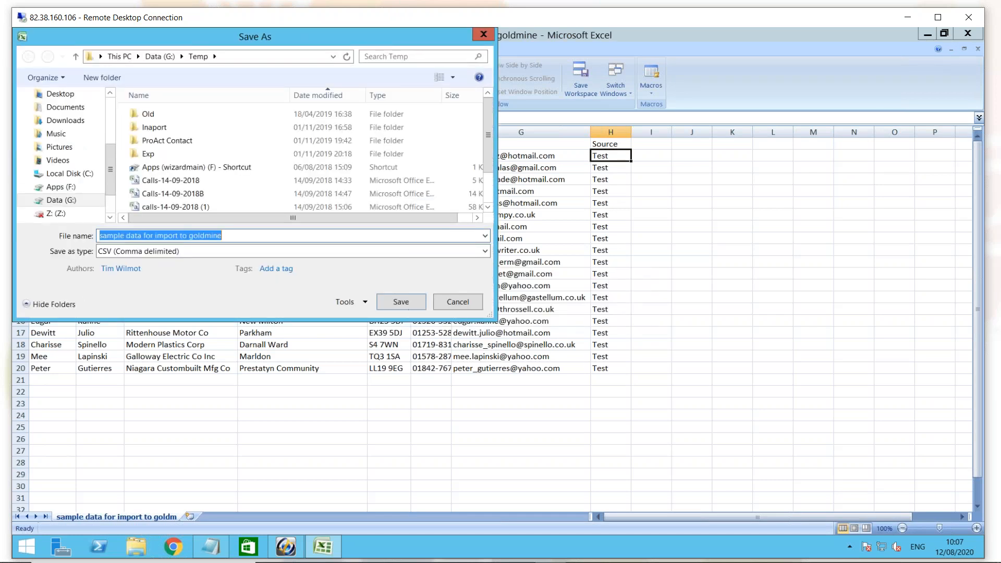
{"action": "left_click", "coordinate": [408, 299]}
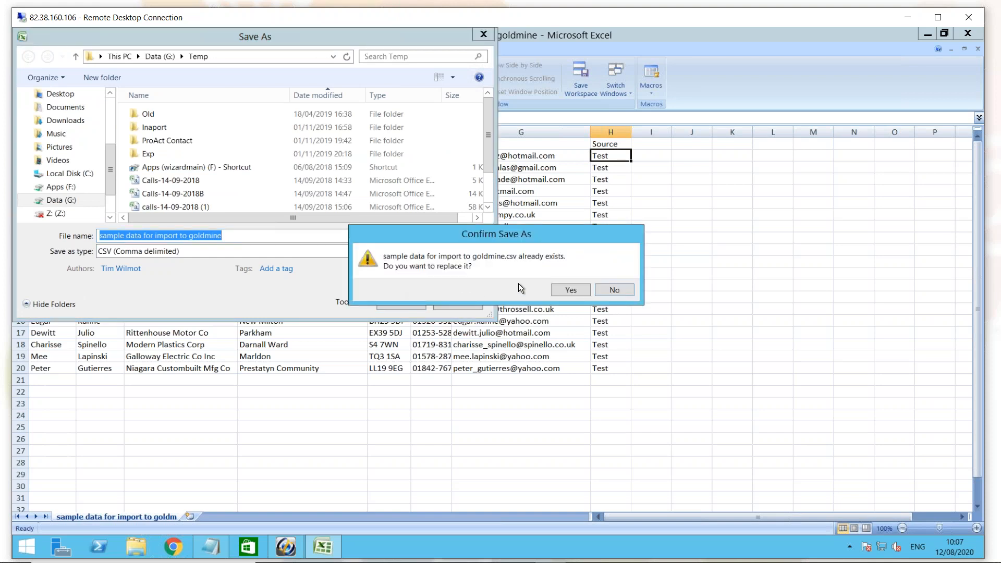
{"action": "left_click", "coordinate": [571, 290]}
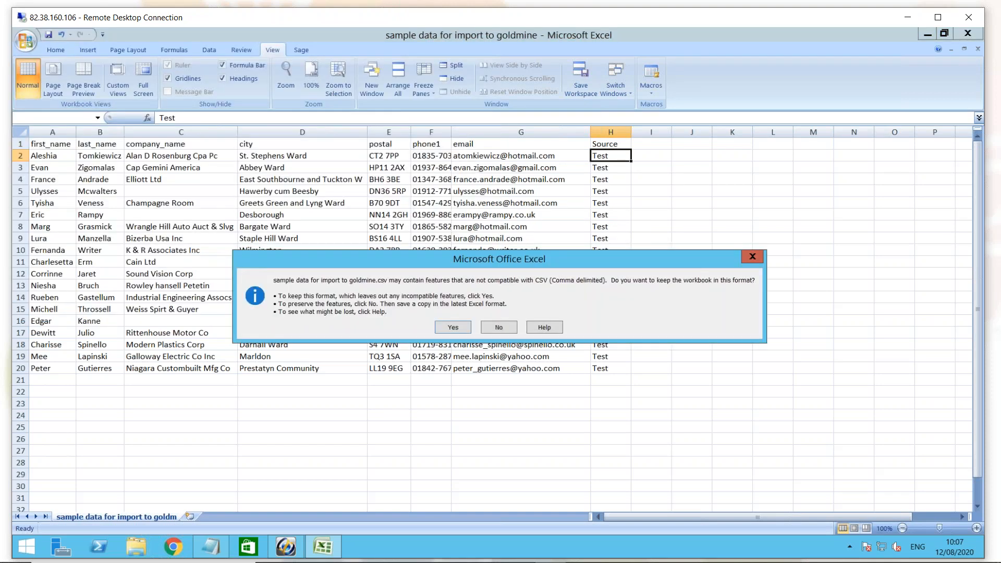
{"action": "left_click", "coordinate": [452, 329]}
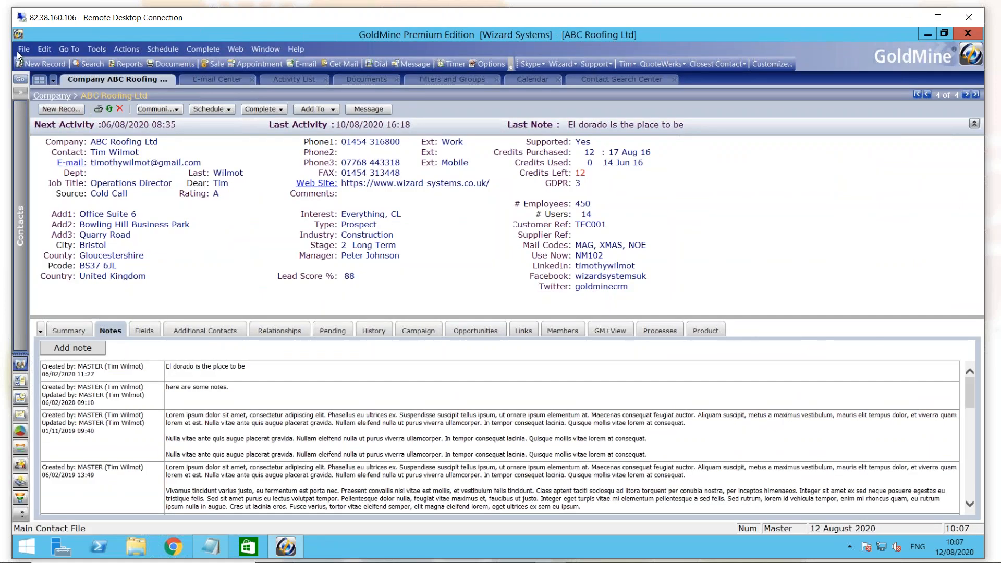
Start a contact records import in GoldMine, importing a new file of type CSV
{"action": "left_click", "coordinate": [24, 49]}
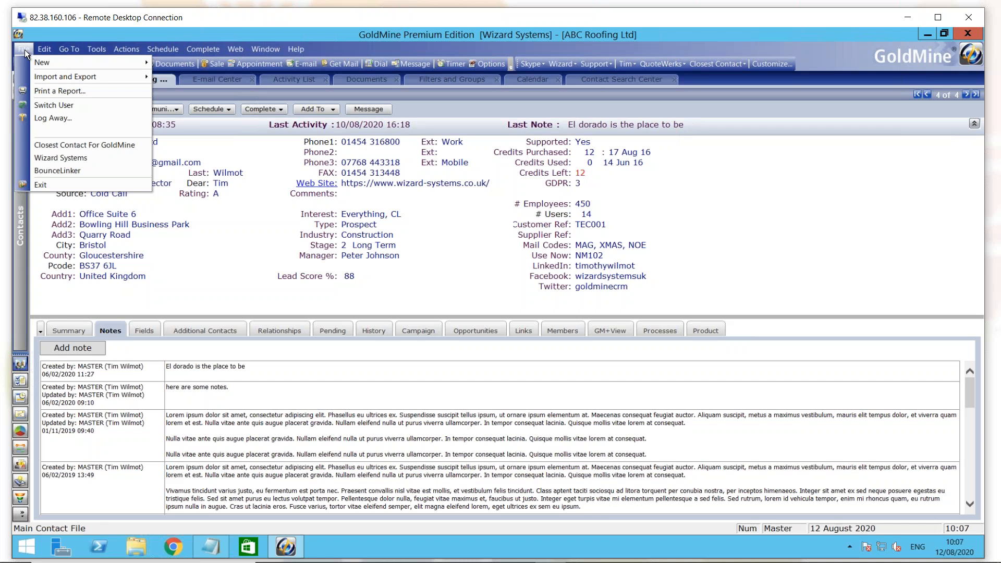
{"action": "mouse_move", "coordinate": [43, 76]}
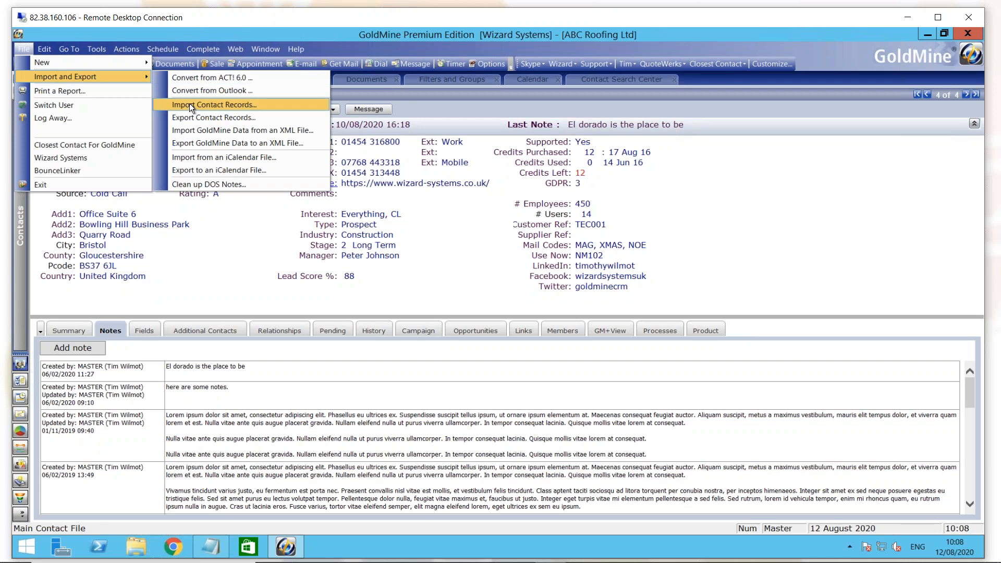
{"action": "left_click", "coordinate": [217, 106]}
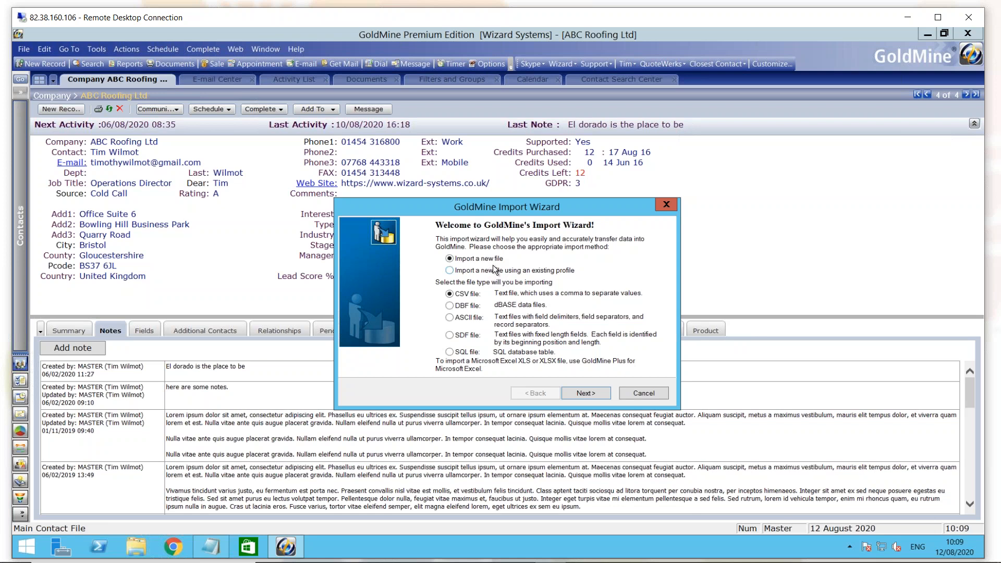
{"action": "left_click", "coordinate": [582, 395]}
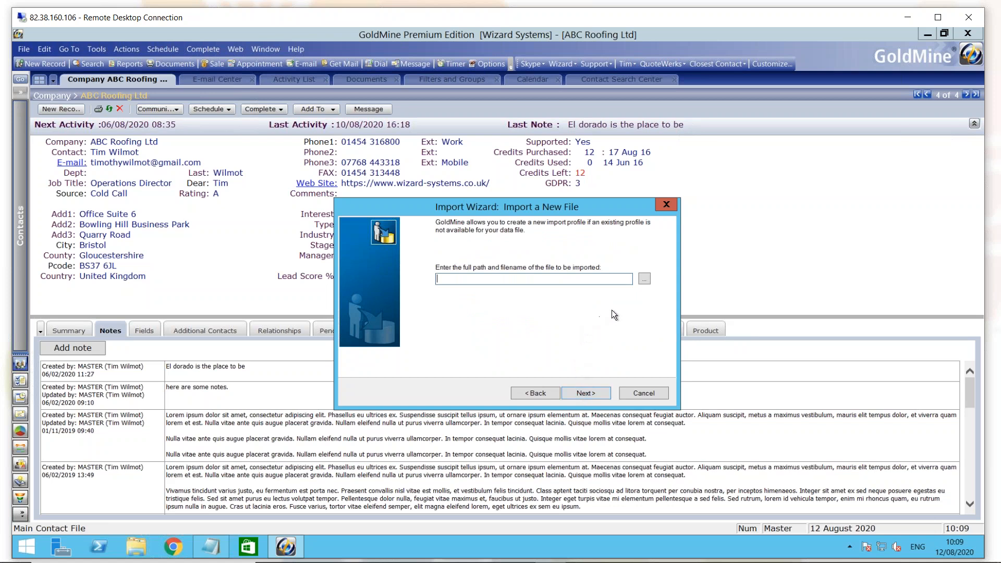
Choose G:\Temp\sample data for import to goldmine.csv as the file to import and continue to the file profile
{"action": "left_click", "coordinate": [645, 280]}
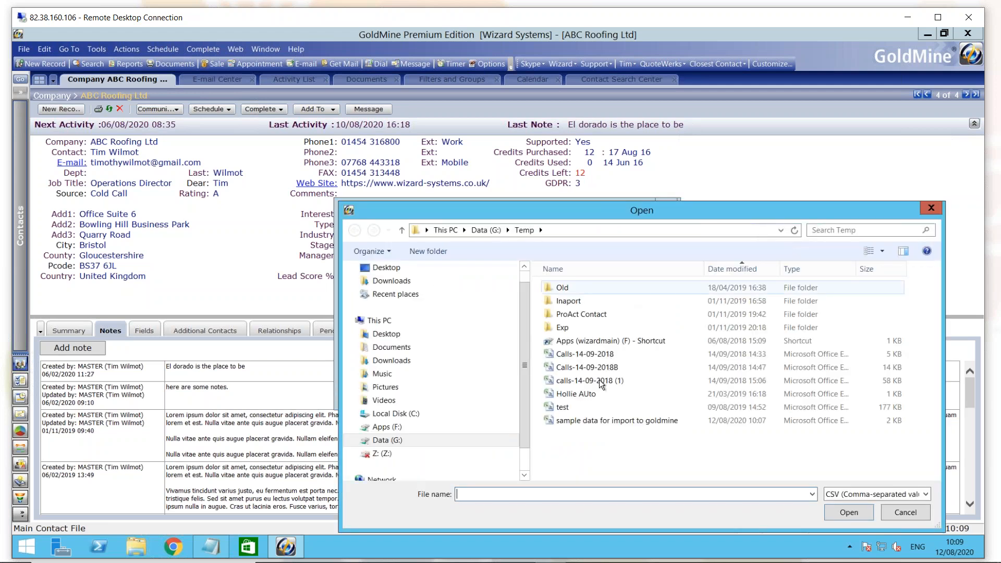
{"action": "left_click", "coordinate": [599, 420]}
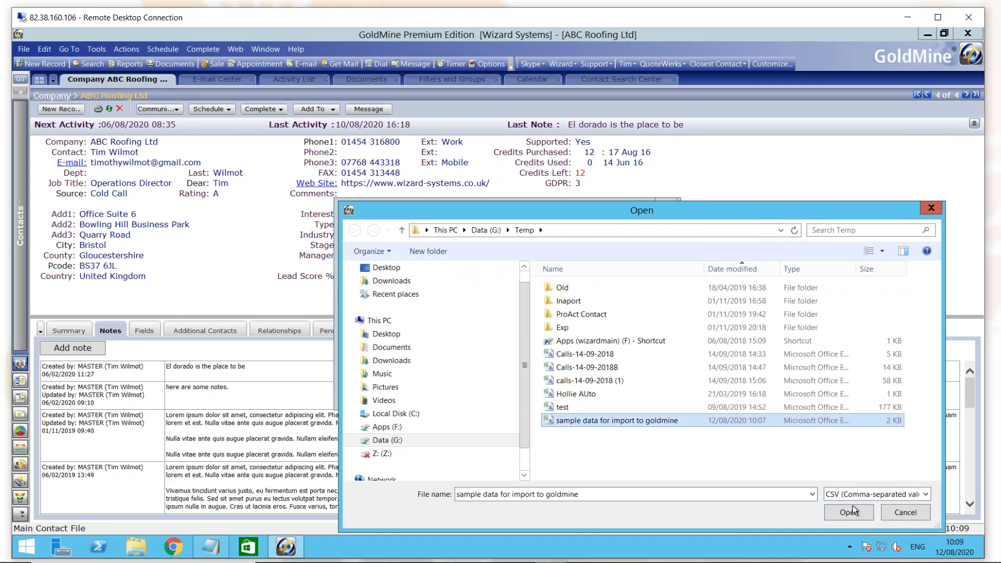
{"action": "left_click", "coordinate": [865, 514]}
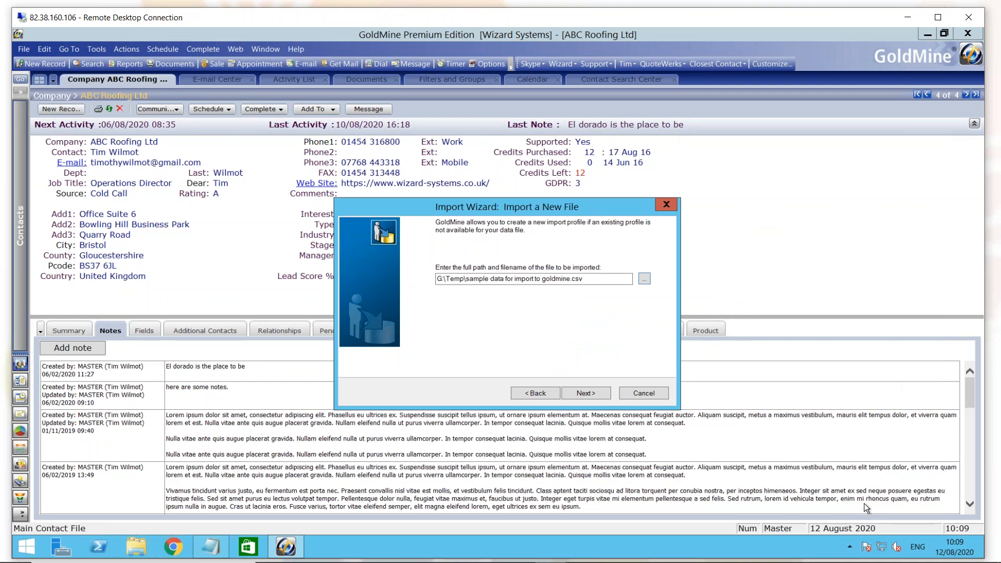
{"action": "left_click", "coordinate": [579, 394]}
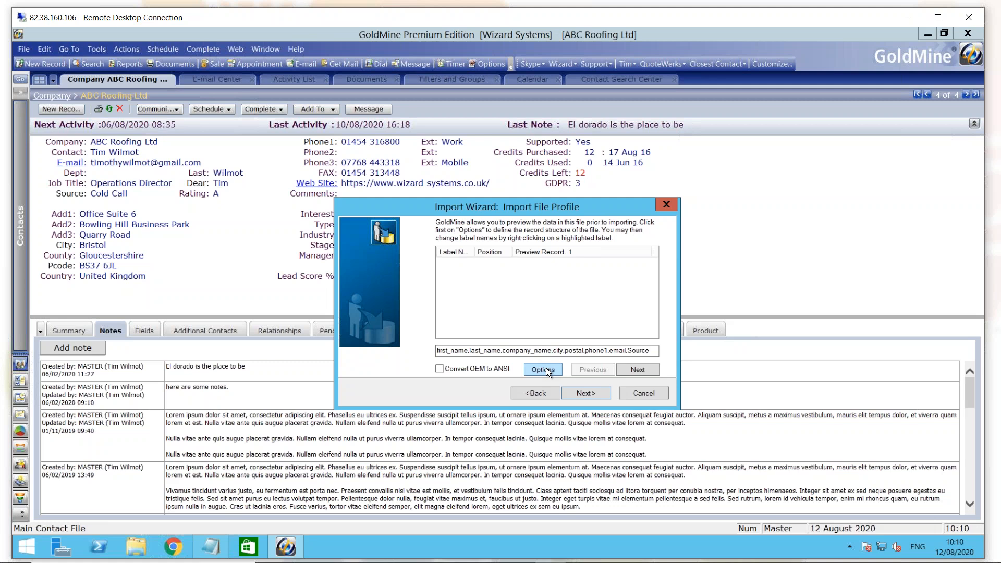
Remove the quotation-mark field delimiter from the import profile's record layout options
{"action": "left_click", "coordinate": [544, 370]}
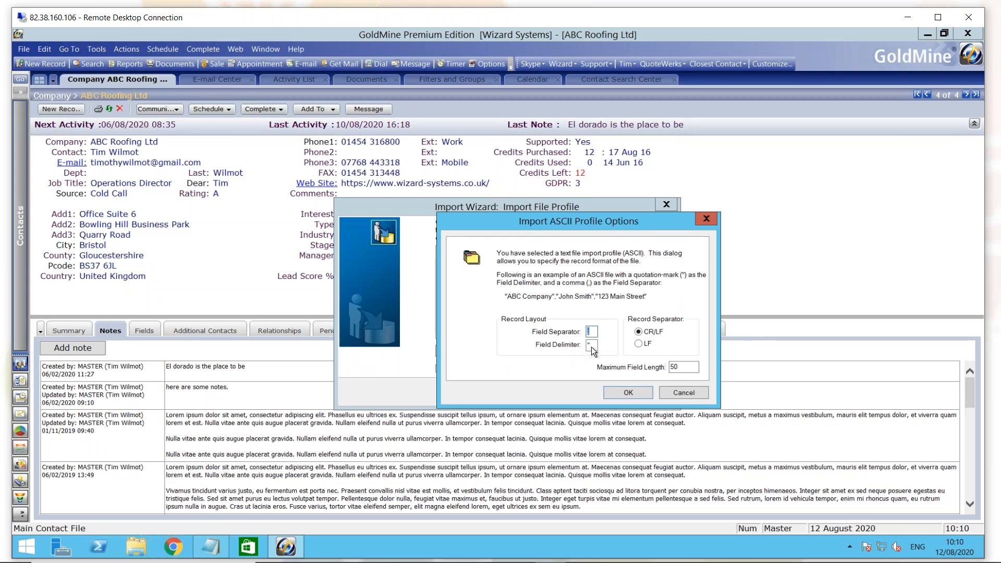
{"action": "key", "text": "Tab"}
{"action": "left_click_drag", "start_coordinate": [588, 345], "coordinate": [586, 345]}
{"action": "key", "text": "Delete"}
{"action": "left_click", "coordinate": [628, 395]}
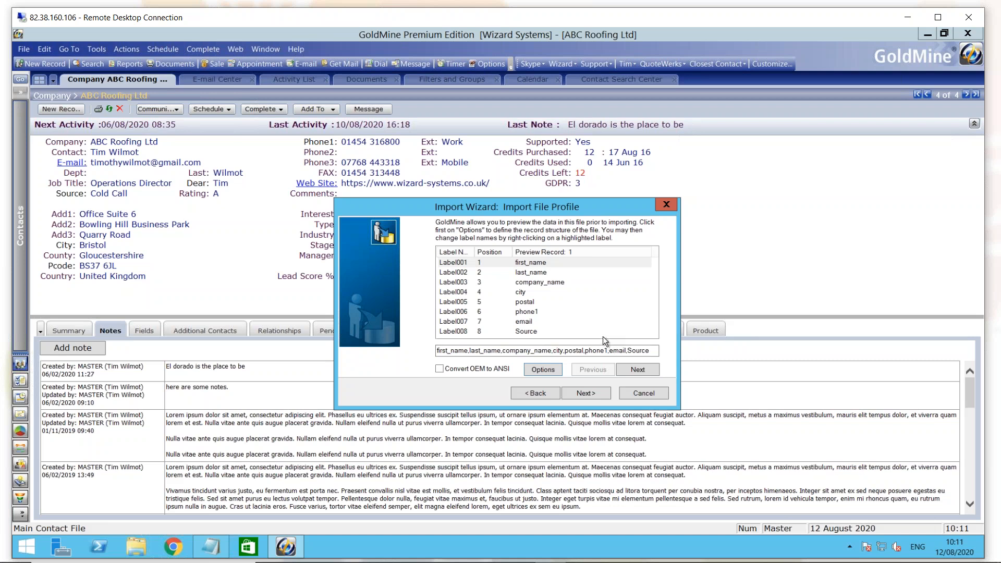
Preview the second and third records of the import file, and return to the header record
{"action": "left_click", "coordinate": [637, 369]}
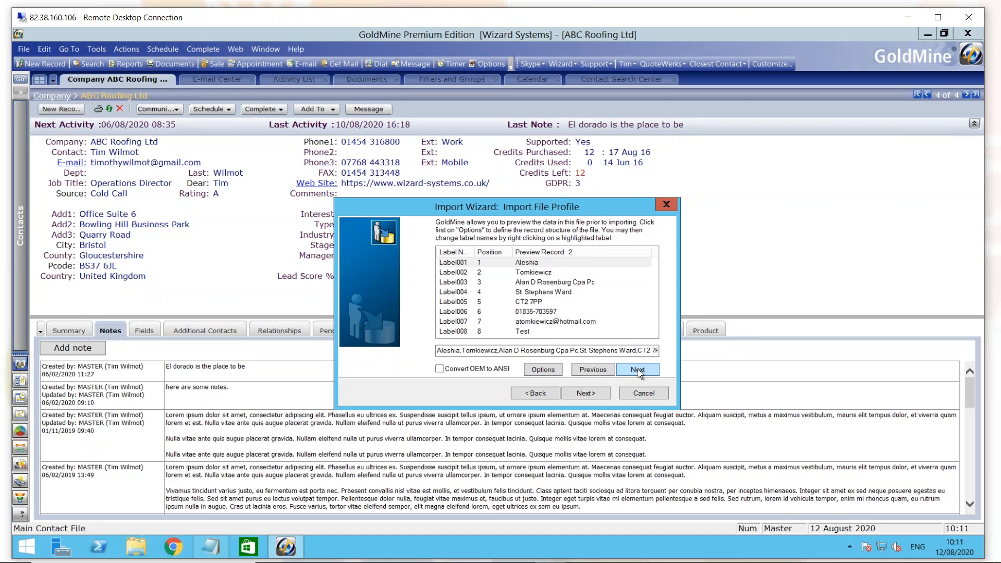
{"action": "left_click", "coordinate": [637, 370]}
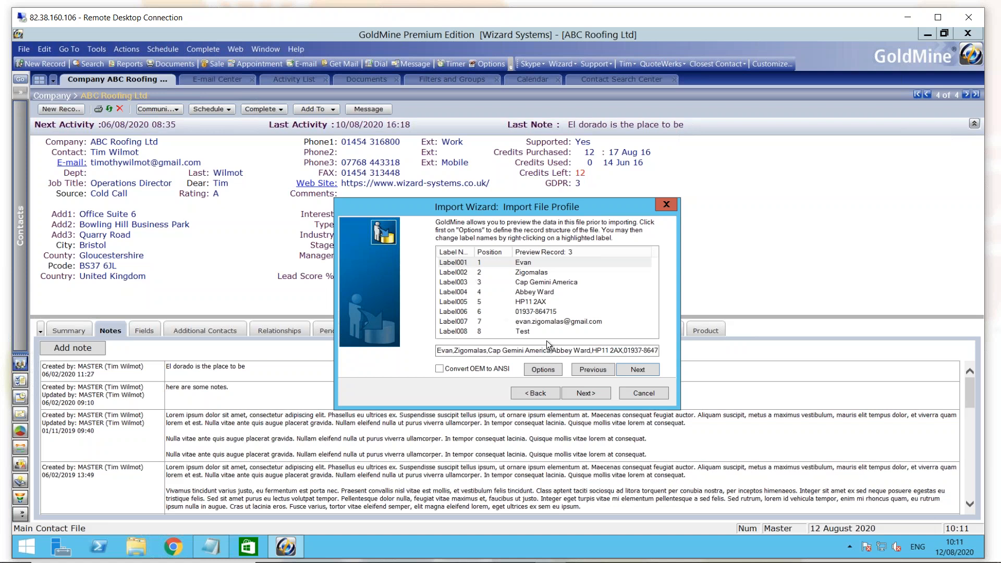
{"action": "left_click", "coordinate": [585, 371]}
{"action": "left_click", "coordinate": [593, 370]}
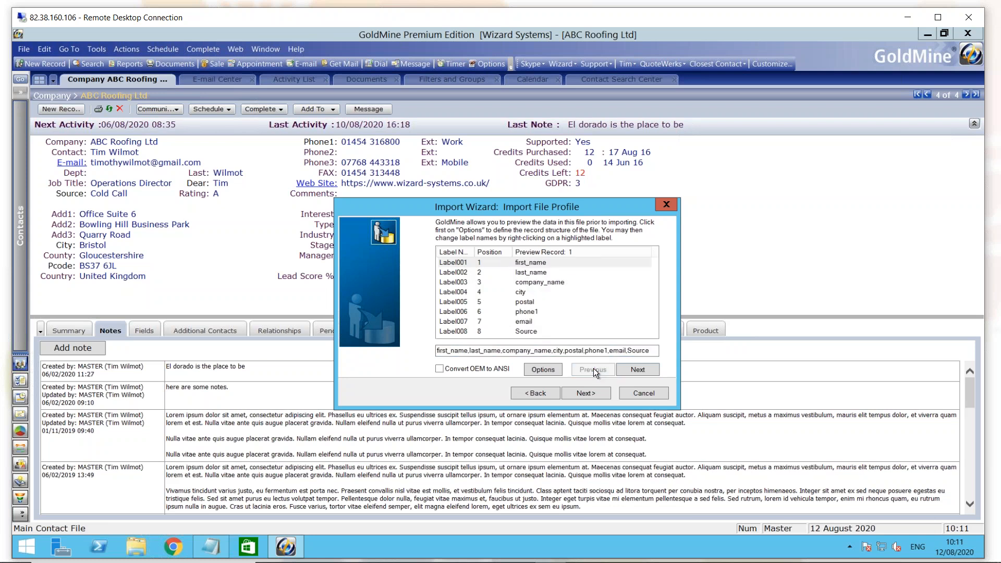
Rename the import labels of the first_name and last_name fields to First and Last
{"action": "right_click", "coordinate": [460, 265]}
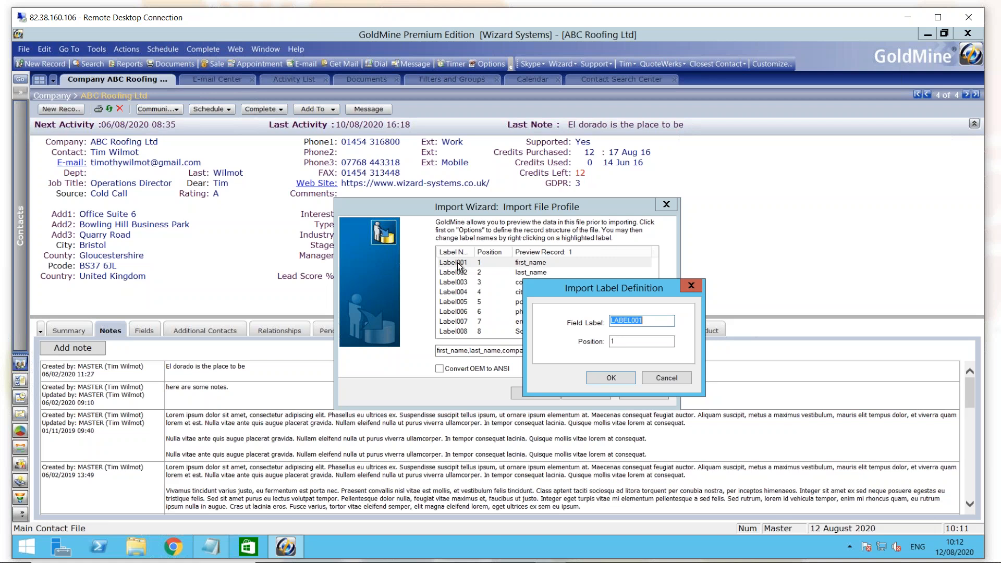
{"action": "type", "text": "first"}
{"action": "left_click", "coordinate": [603, 379]}
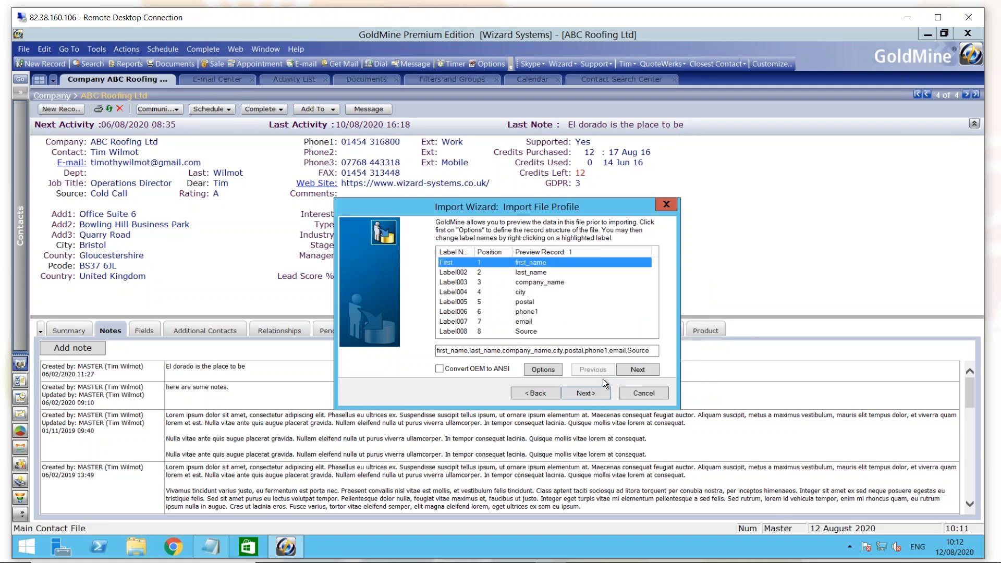
{"action": "double_click", "coordinate": [460, 278]}
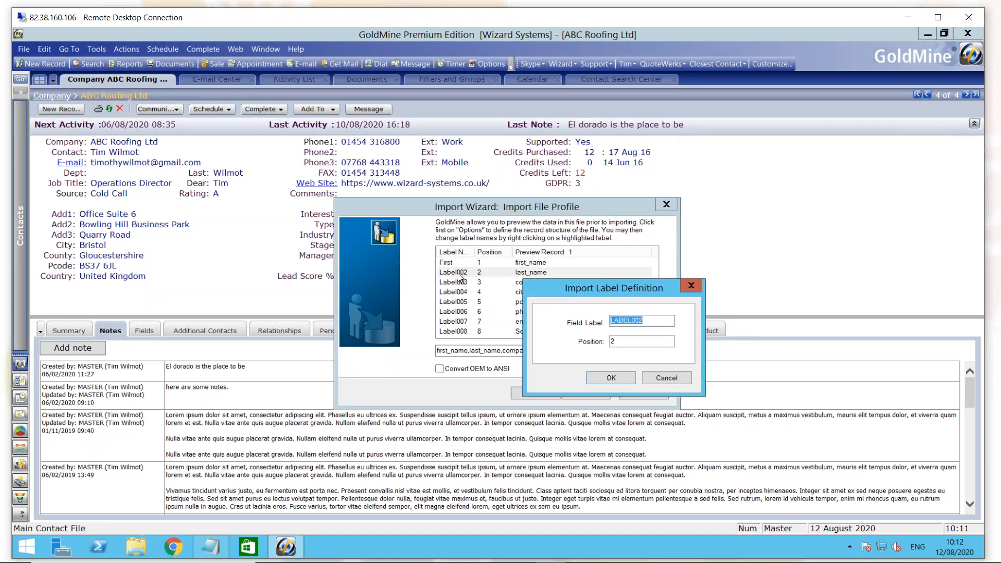
{"action": "type", "text": "last"}
{"action": "left_click", "coordinate": [612, 378]}
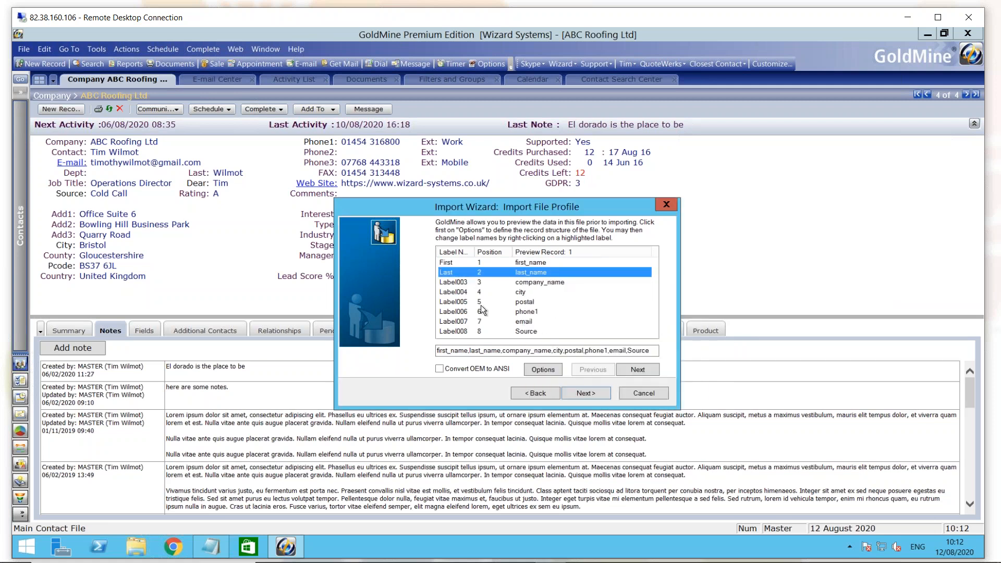
Rename the import labels of the company_name and city fields to Company and City
{"action": "left_click", "coordinate": [458, 284]}
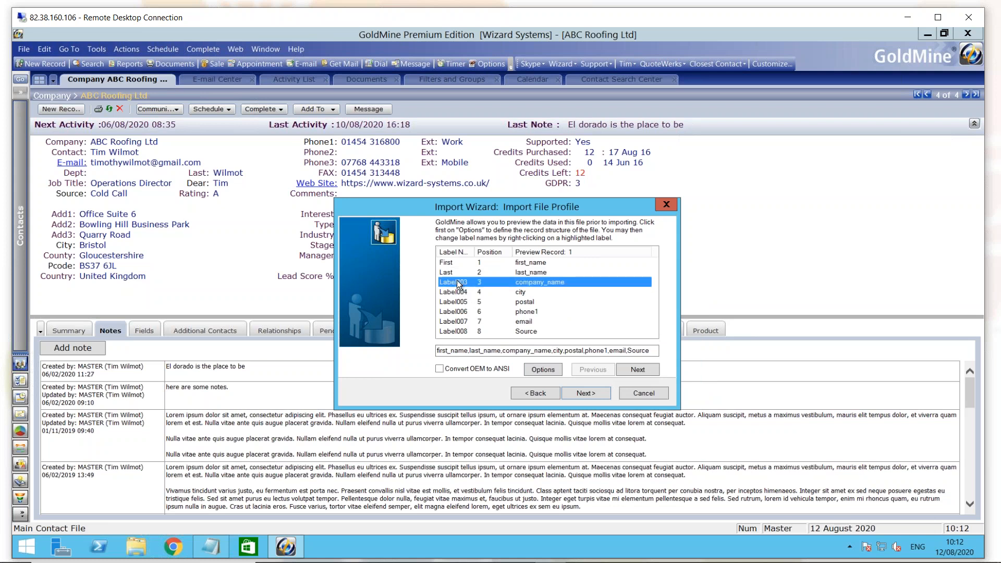
{"action": "right_click", "coordinate": [459, 285]}
{"action": "type", "text": "company"}
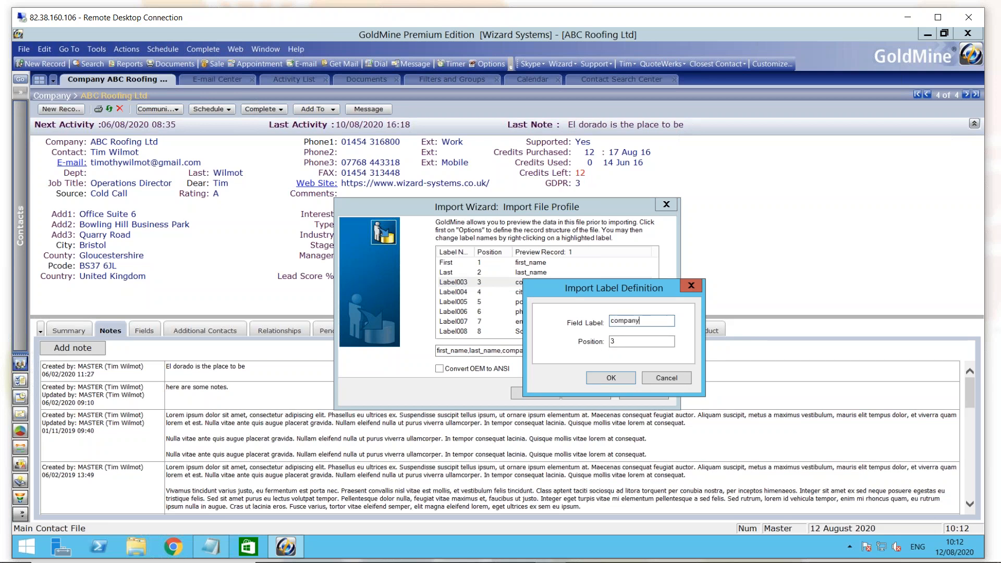
{"action": "left_click", "coordinate": [606, 380]}
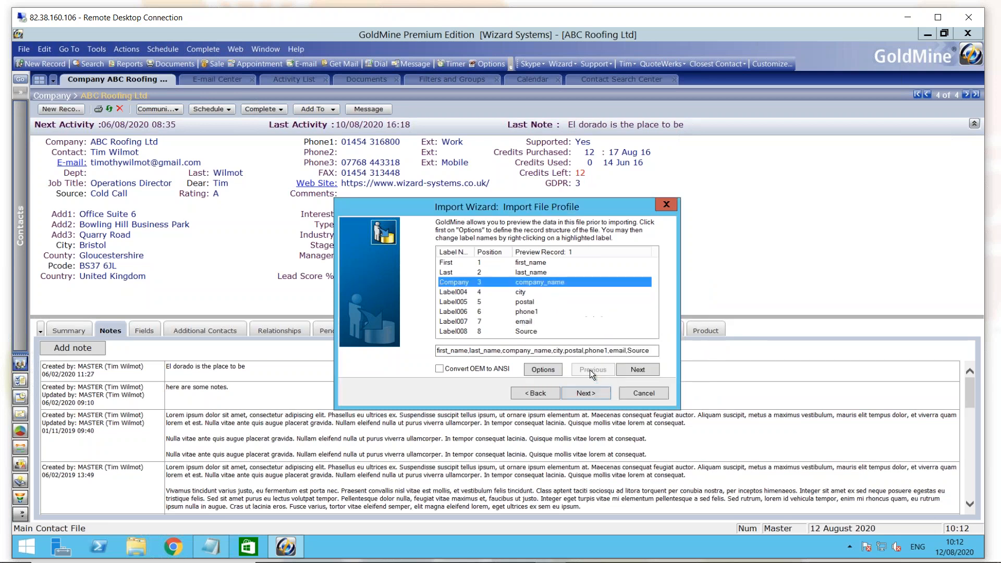
{"action": "double_click", "coordinate": [461, 293]}
{"action": "type", "text": "city"}
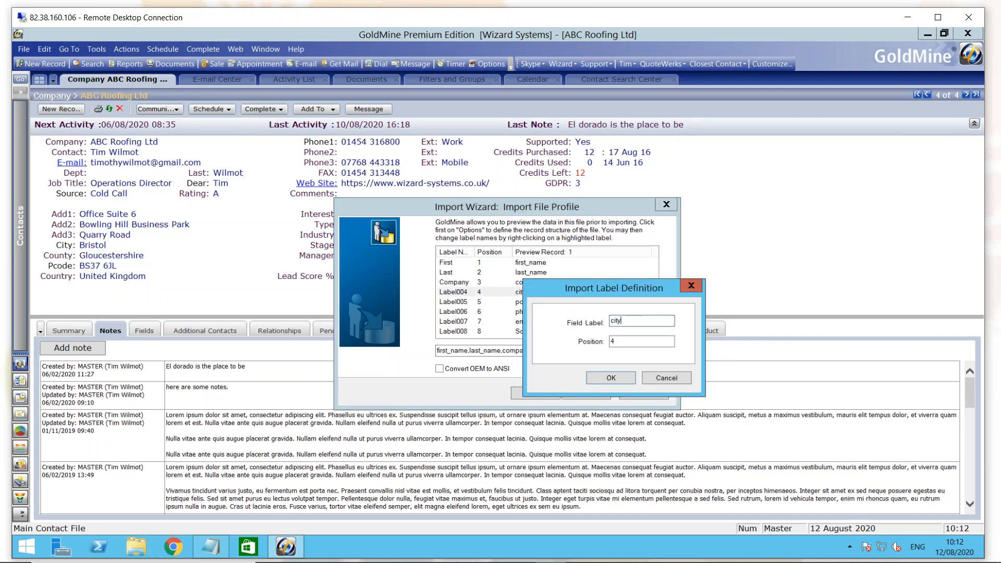
{"action": "left_click", "coordinate": [624, 377]}
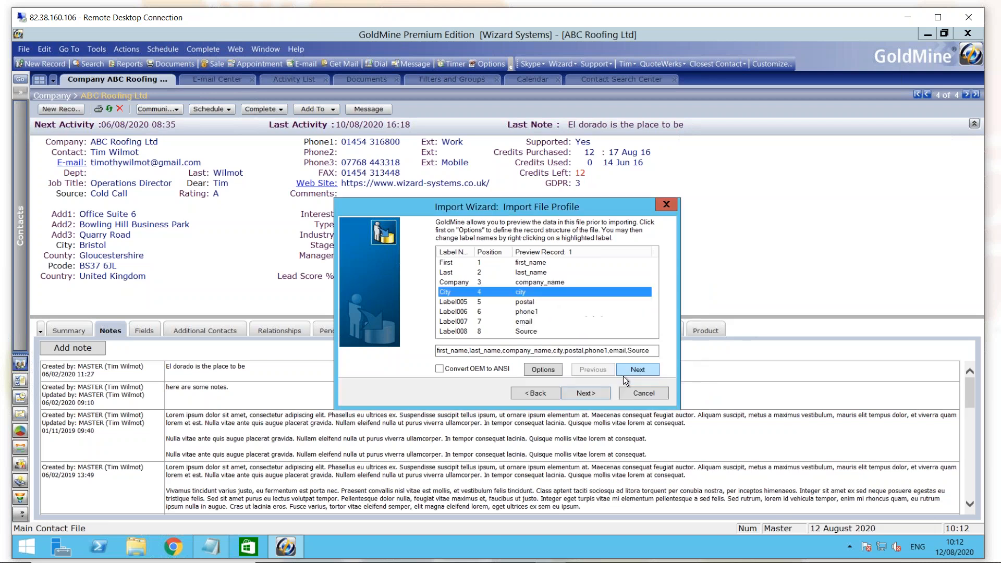
Rename the import labels of the postal and phone1 fields to Zip and Phone1
{"action": "double_click", "coordinate": [462, 305]}
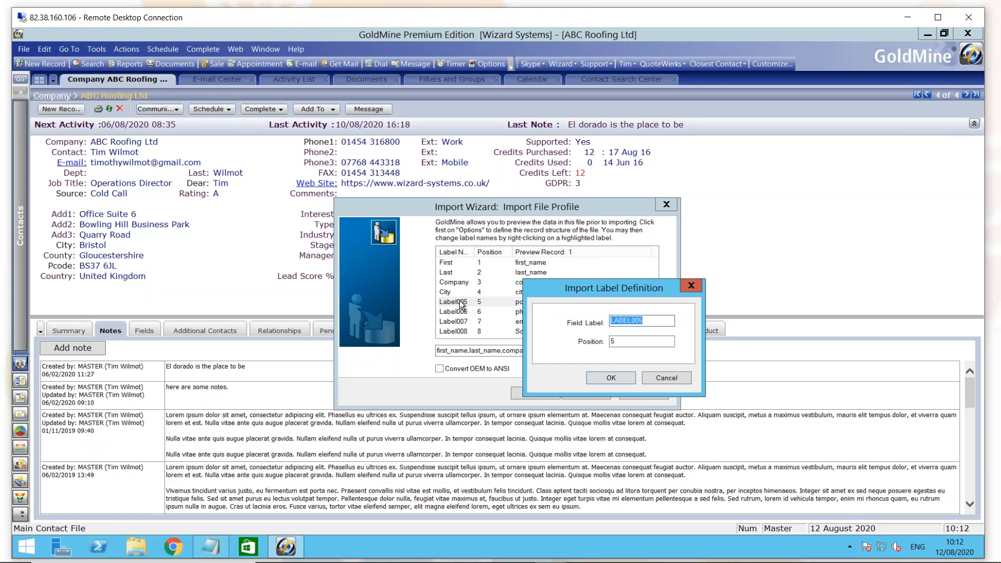
{"action": "type", "text": "zip"}
{"action": "left_click", "coordinate": [611, 378]}
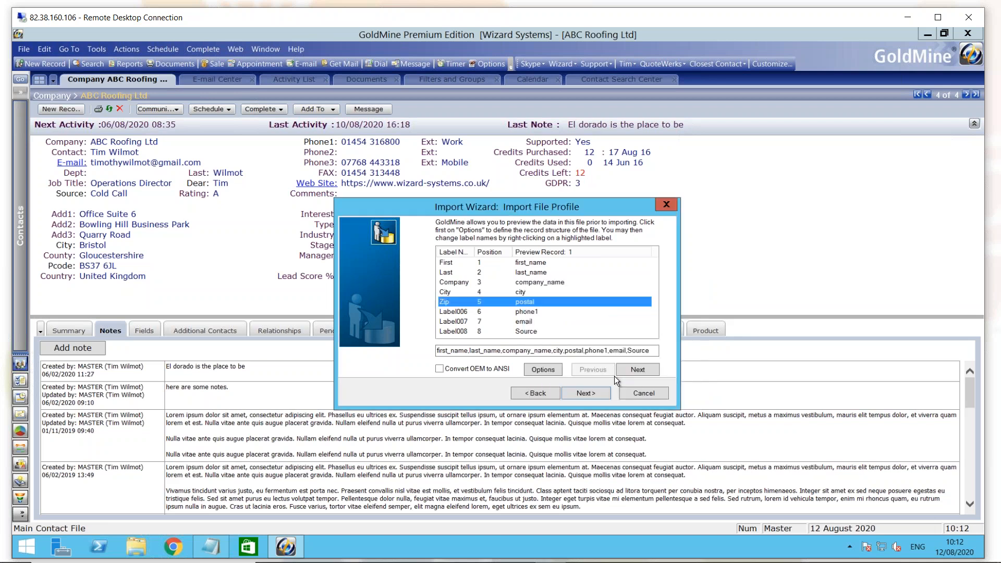
{"action": "left_click", "coordinate": [458, 314]}
{"action": "right_click", "coordinate": [458, 314]}
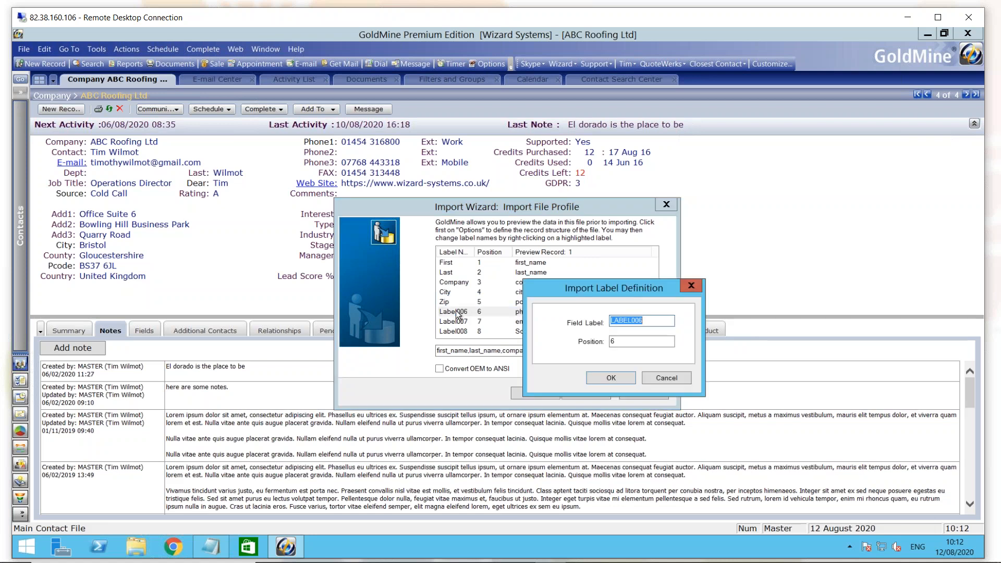
{"action": "type", "text": "phone1"}
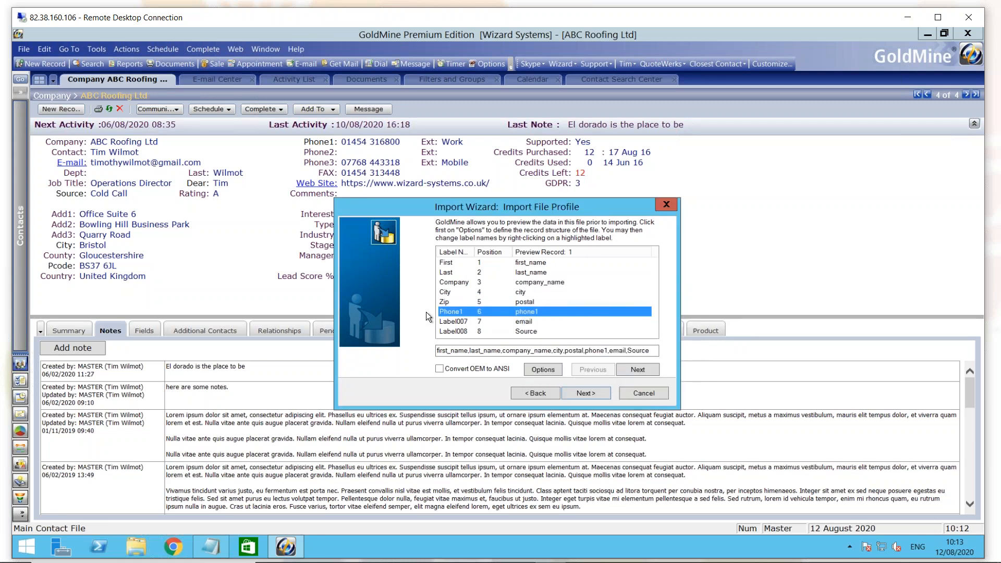
Rename the import labels of the Source and email fields to Source and Email
{"action": "left_click", "coordinate": [455, 322]}
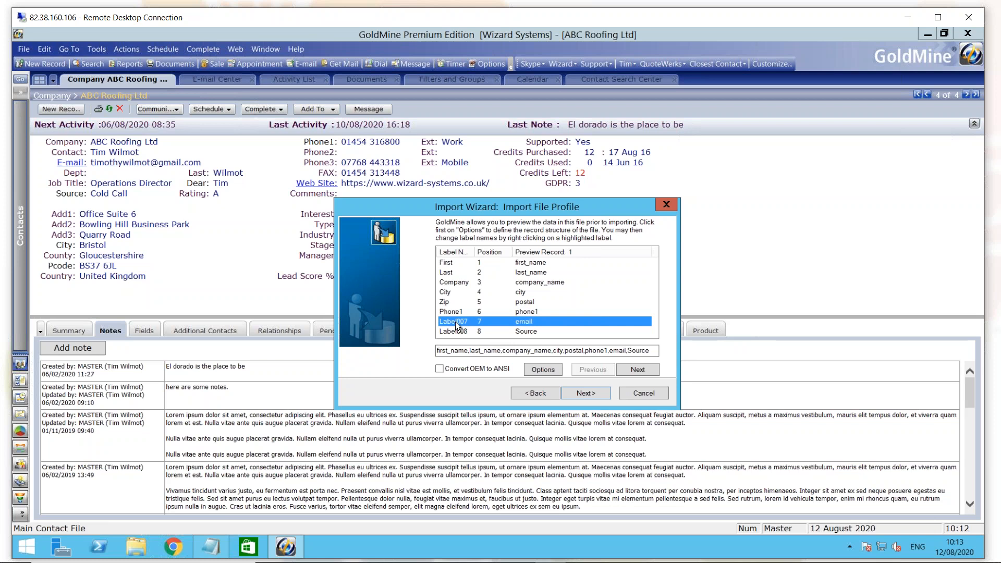
{"action": "left_click", "coordinate": [517, 332]}
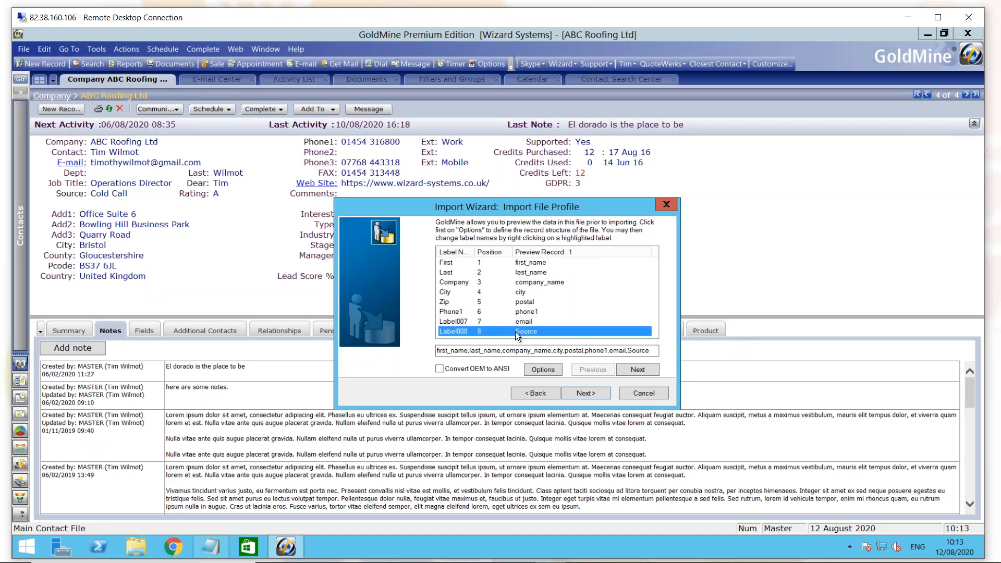
{"action": "right_click", "coordinate": [515, 331]}
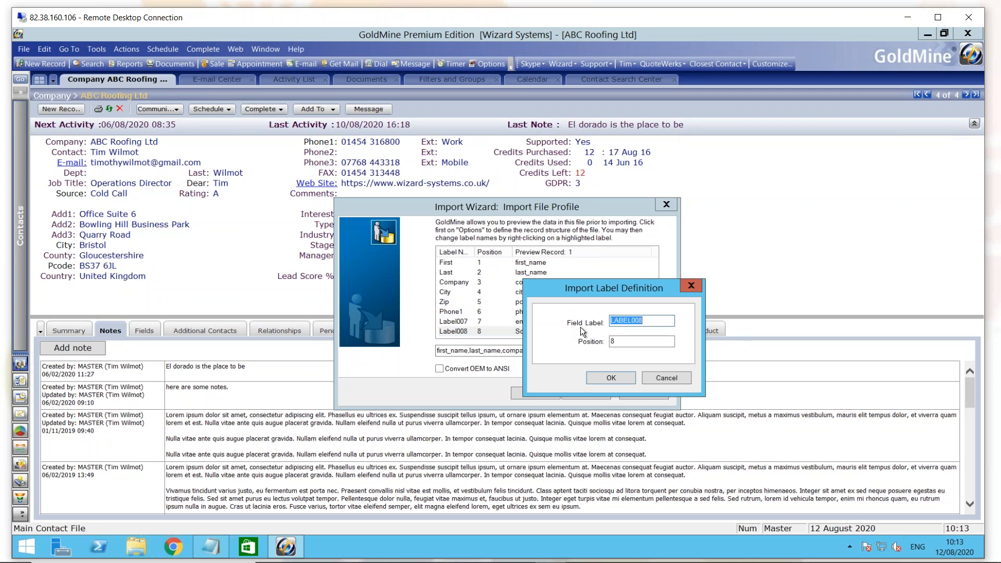
{"action": "type", "text": "source"}
{"action": "left_click", "coordinate": [611, 378]}
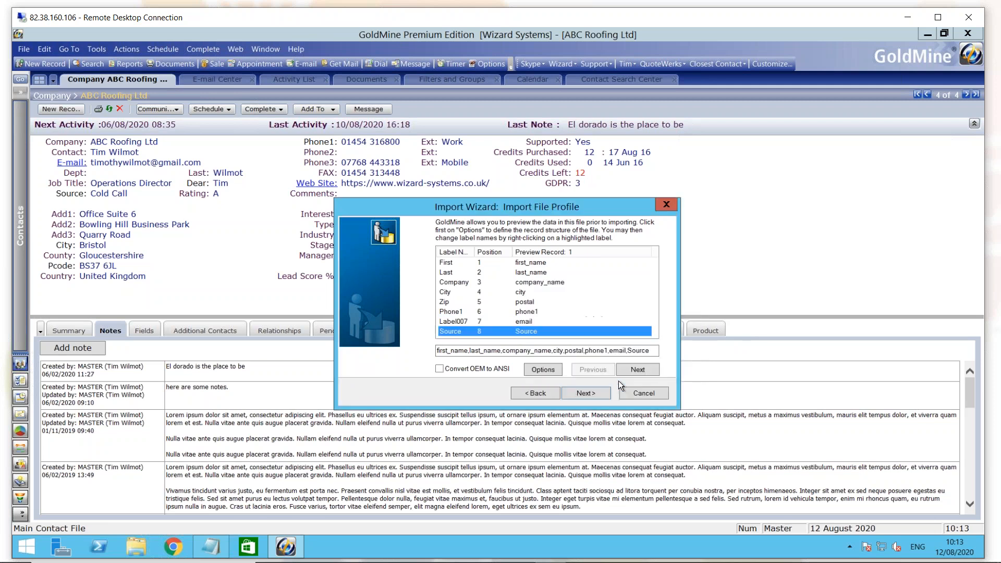
{"action": "left_click", "coordinate": [463, 321]}
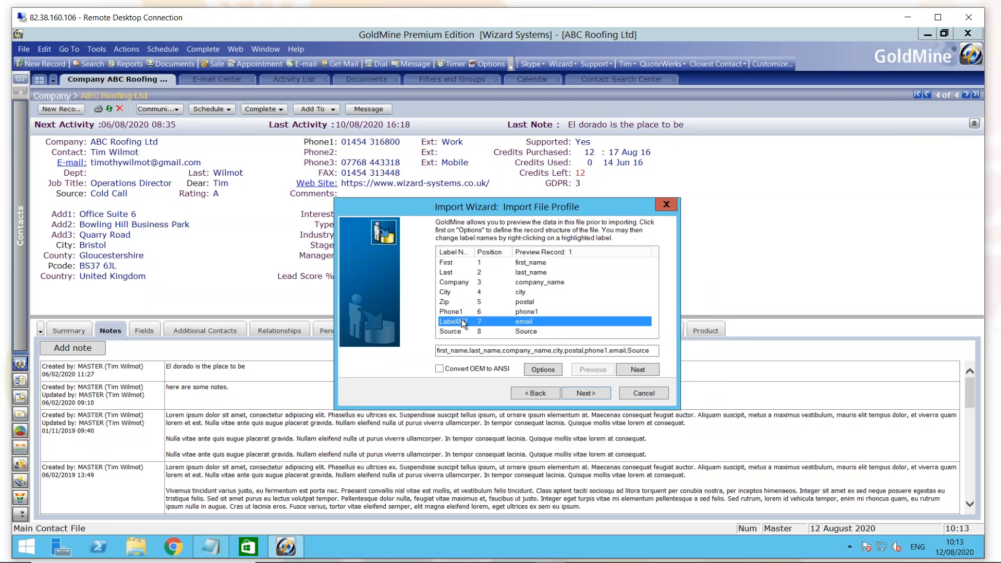
{"action": "right_click", "coordinate": [463, 322]}
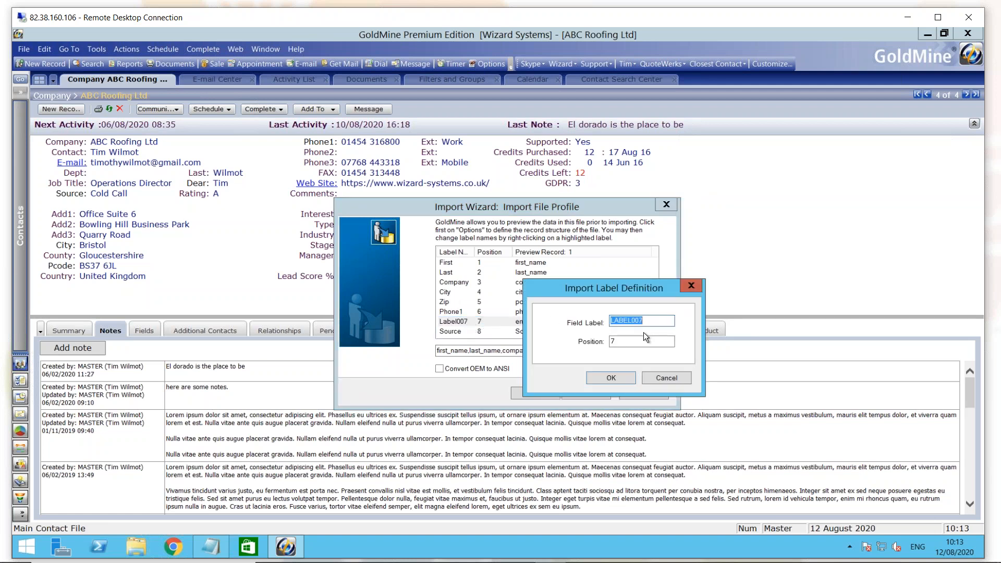
{"action": "type", "text": "email"}
{"action": "left_click", "coordinate": [623, 375]}
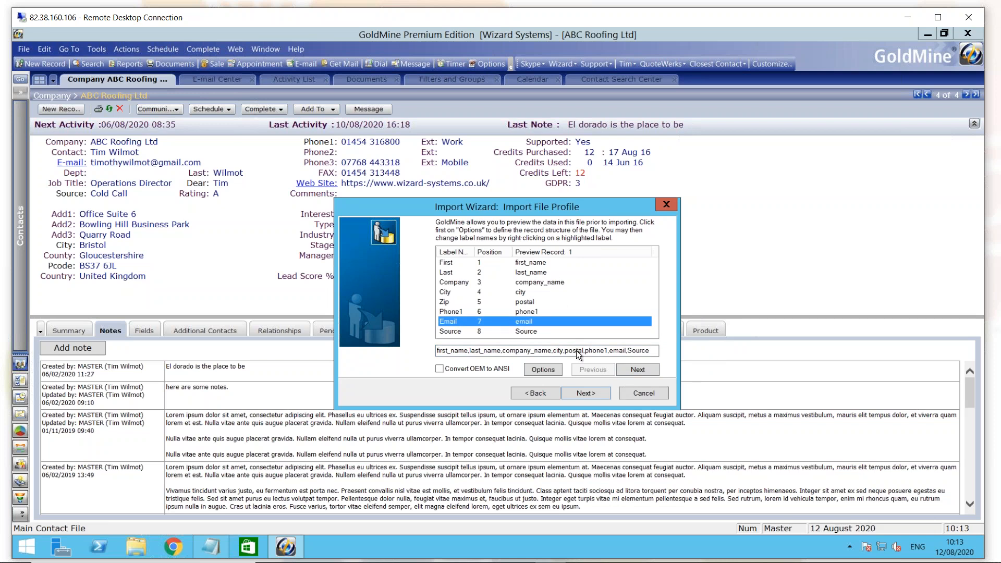
Proceed to the field mappings and map the City, Company and Email labels to the matching GoldMine fields City, Company and E-Mail Address
{"action": "left_click", "coordinate": [588, 393]}
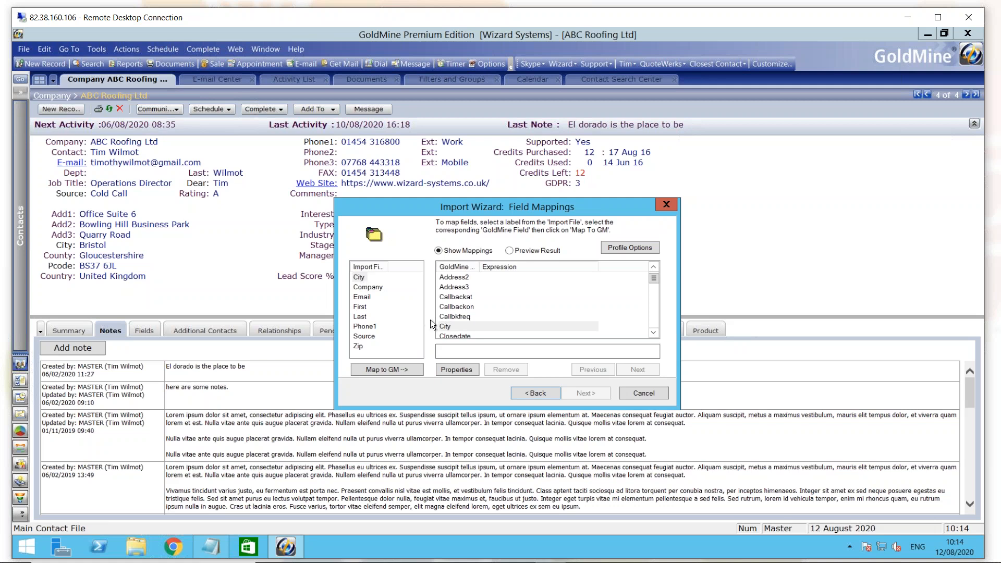
{"action": "double_click", "coordinate": [360, 277]}
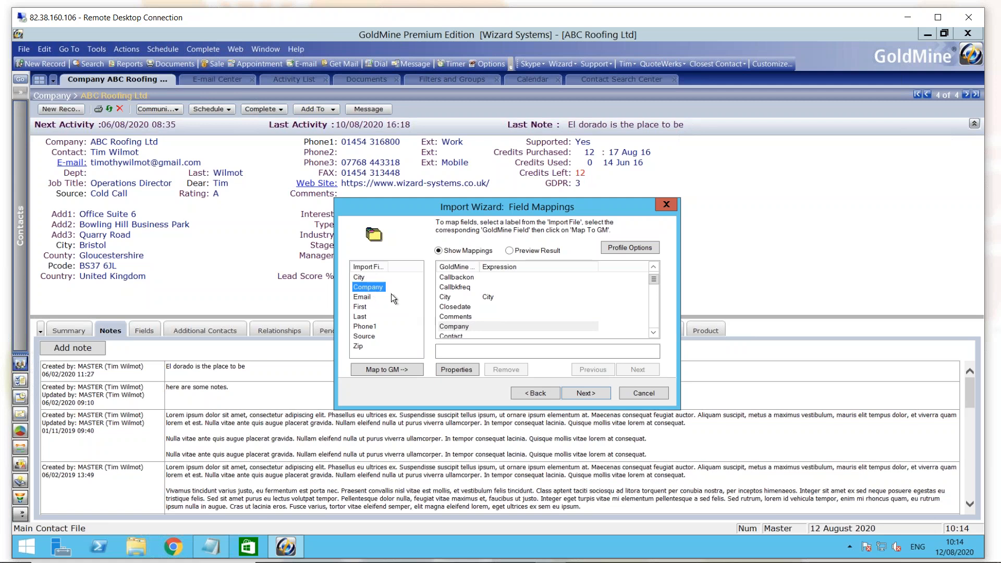
{"action": "left_click", "coordinate": [365, 298]}
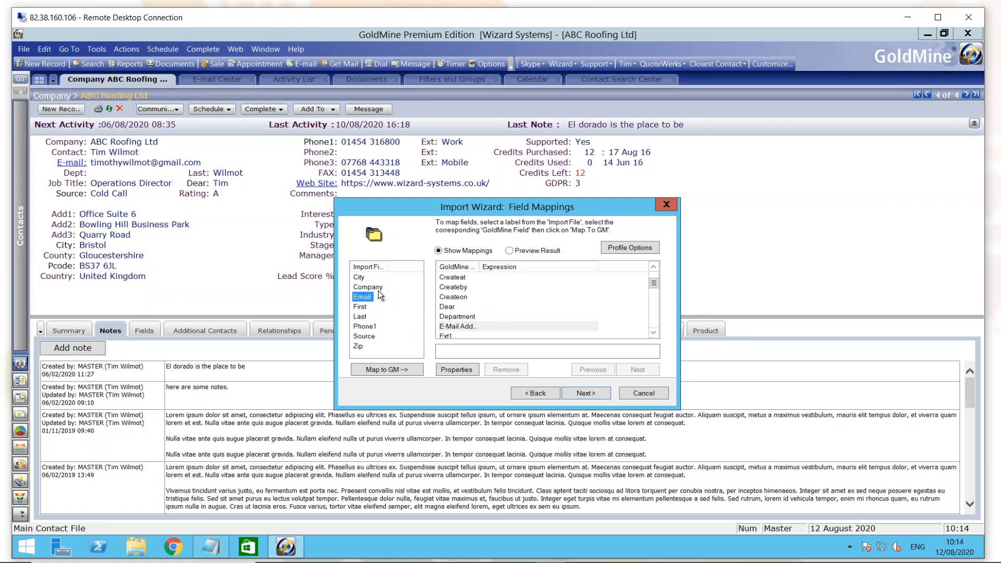
{"action": "double_click", "coordinate": [367, 298]}
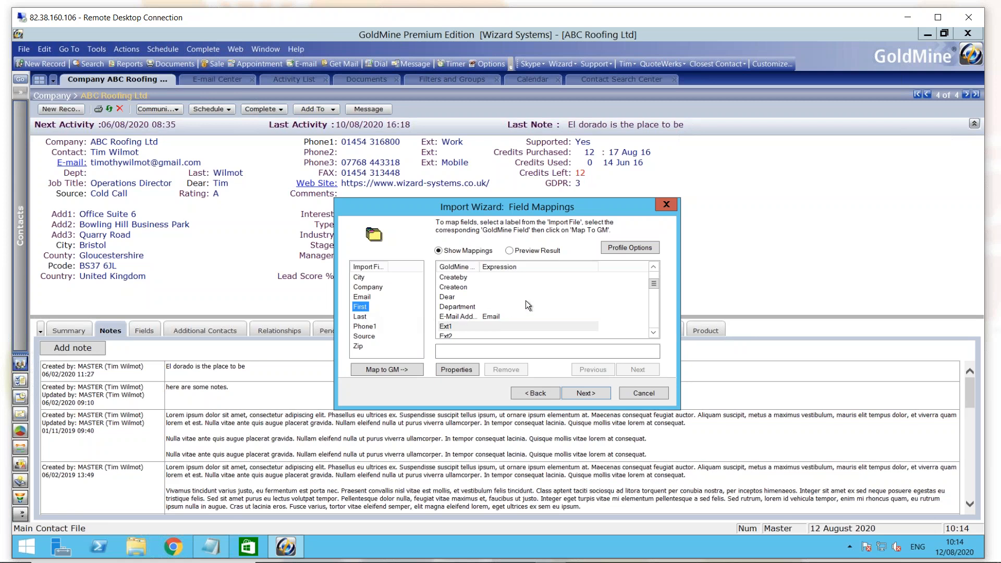
Map both the First and Last labels to the GoldMine Contact field, combining them as Trim(First) + " " + Last
{"action": "left_click", "coordinate": [655, 269]}
{"action": "left_click", "coordinate": [656, 269]}
{"action": "left_click", "coordinate": [656, 269]}
{"action": "left_click", "coordinate": [656, 269]}
{"action": "left_click", "coordinate": [655, 269]}
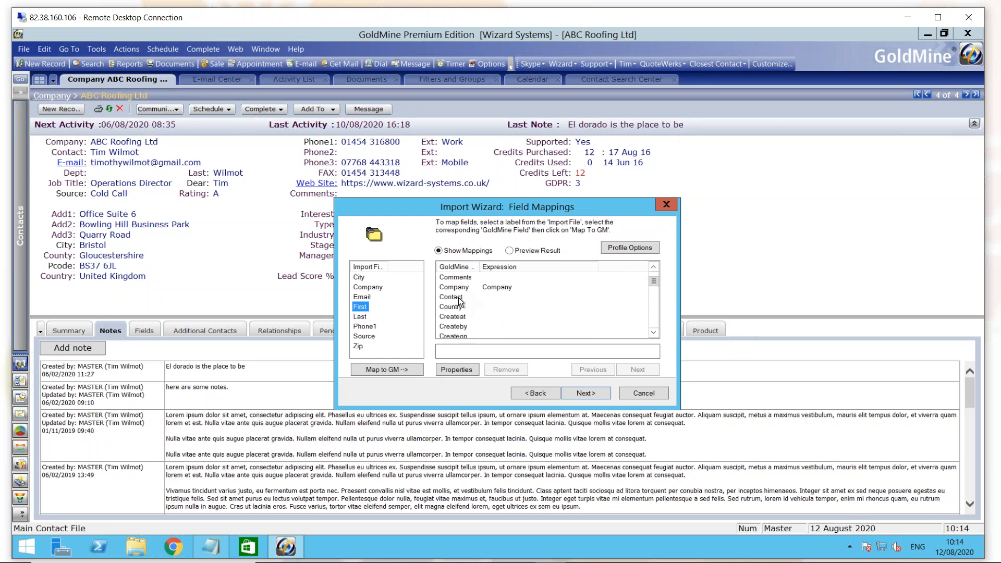
{"action": "left_click", "coordinate": [459, 298]}
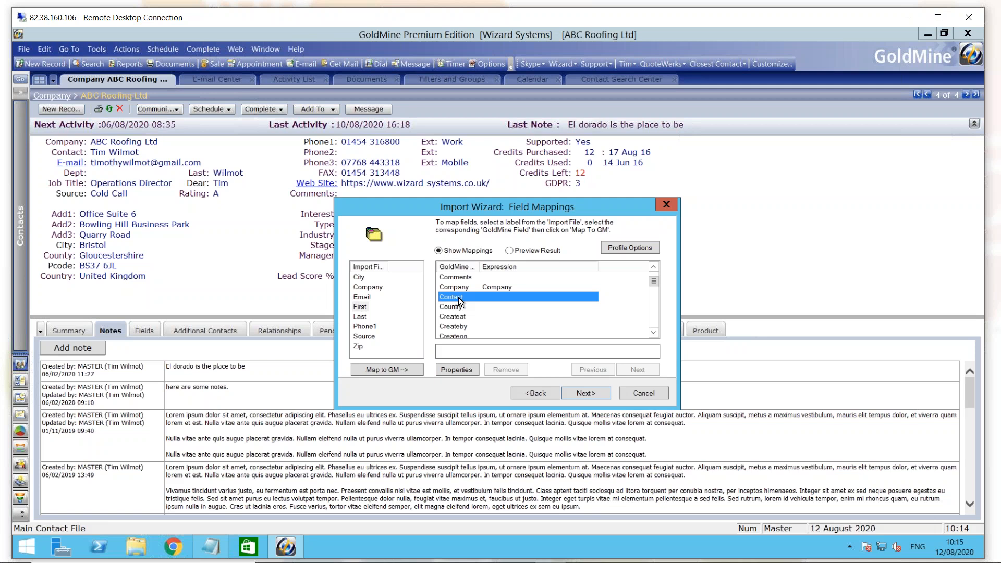
{"action": "double_click", "coordinate": [361, 308]}
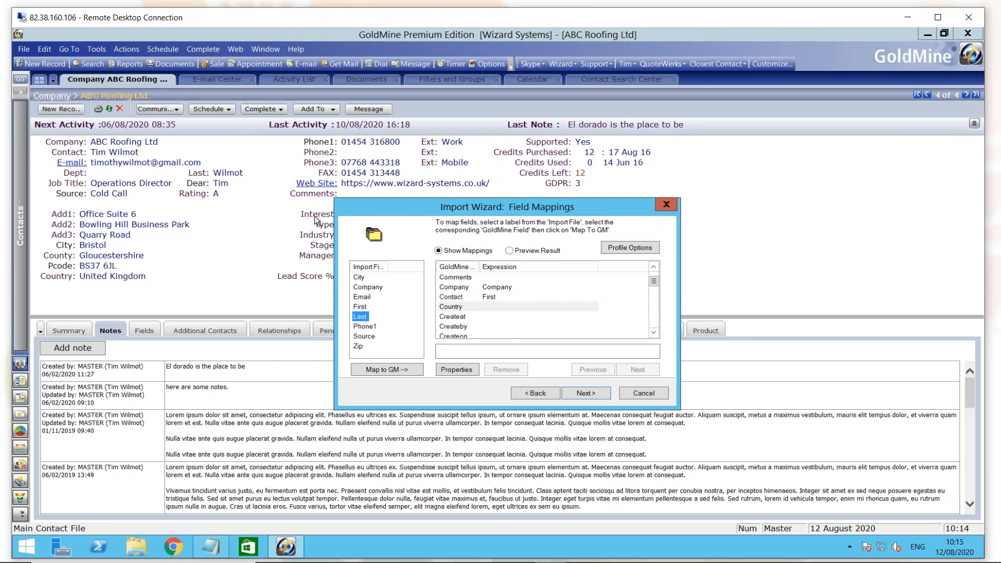
{"action": "left_click", "coordinate": [457, 299]}
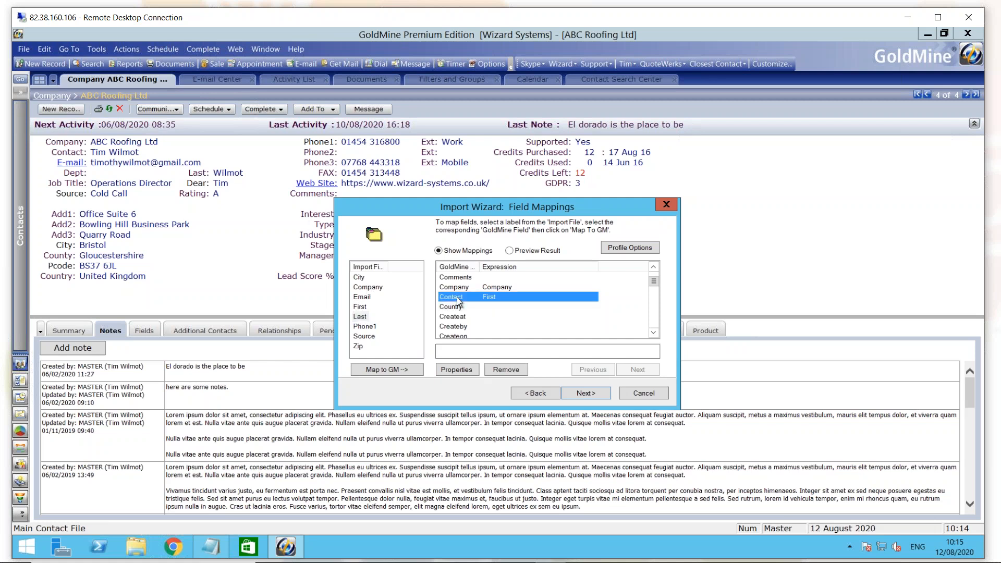
{"action": "double_click", "coordinate": [360, 317]}
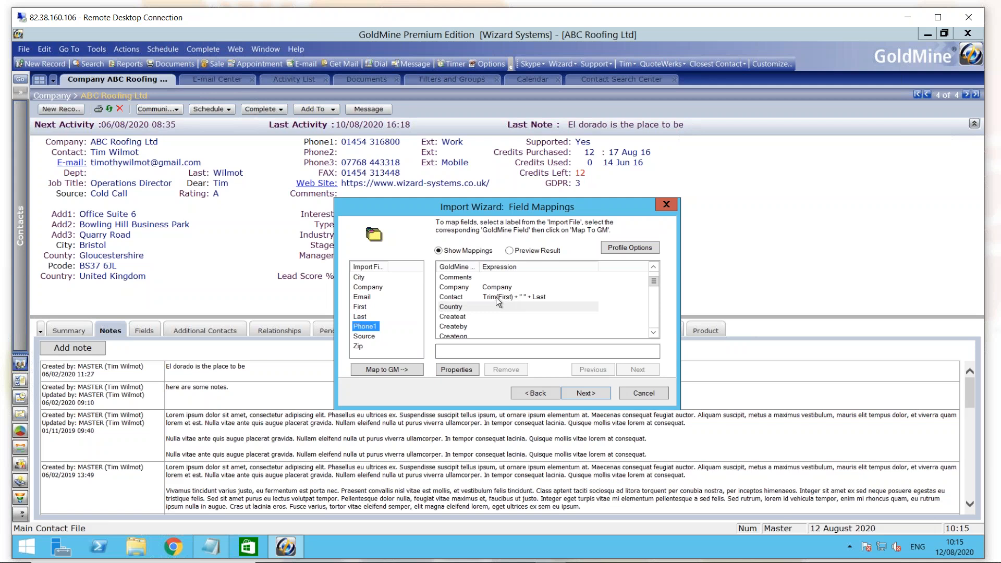
Map the Phone1, Source and Zip labels to the GoldMine fields of the same names
{"action": "left_click", "coordinate": [372, 328]}
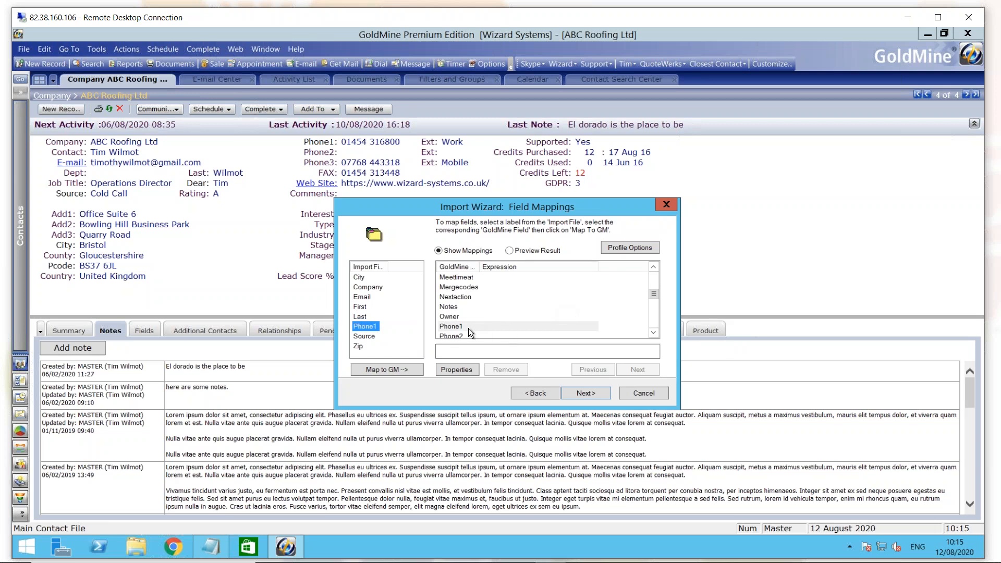
{"action": "double_click", "coordinate": [369, 327]}
{"action": "double_click", "coordinate": [367, 336]}
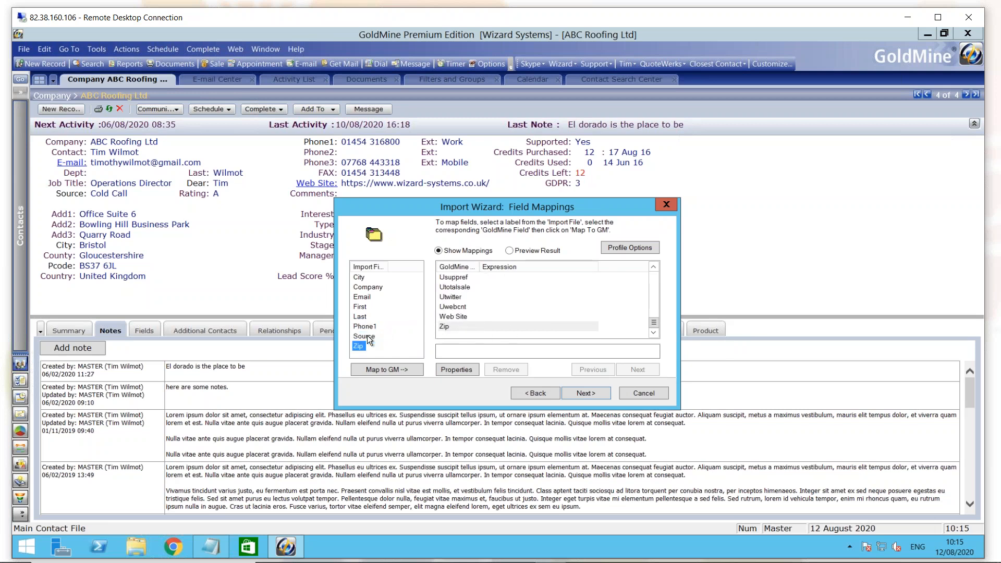
{"action": "double_click", "coordinate": [362, 348]}
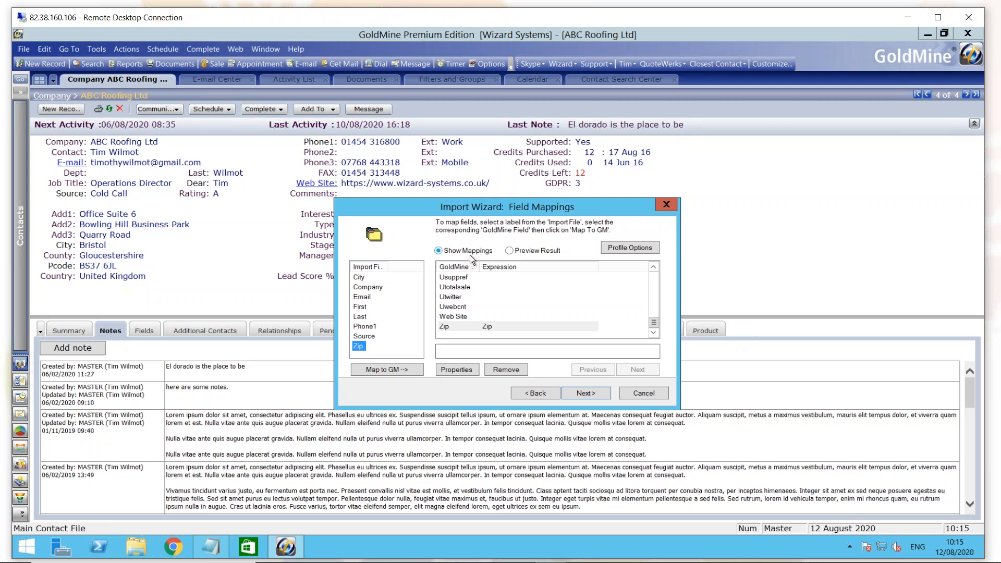
Preview the mapped result for records 1 to 4, checking the City, Company, Contact and Zip fields
{"action": "left_click", "coordinate": [510, 251]}
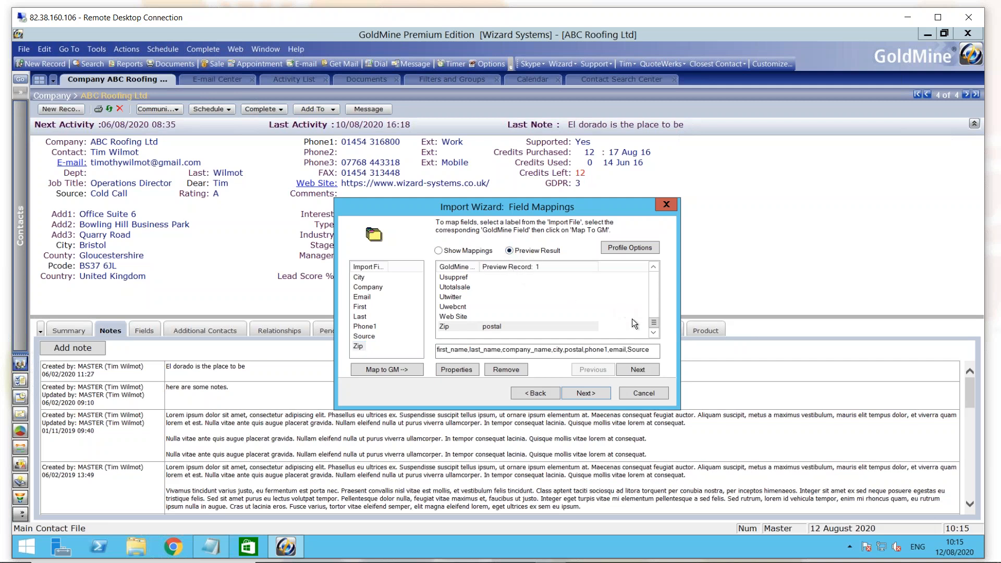
{"action": "left_click", "coordinate": [635, 374]}
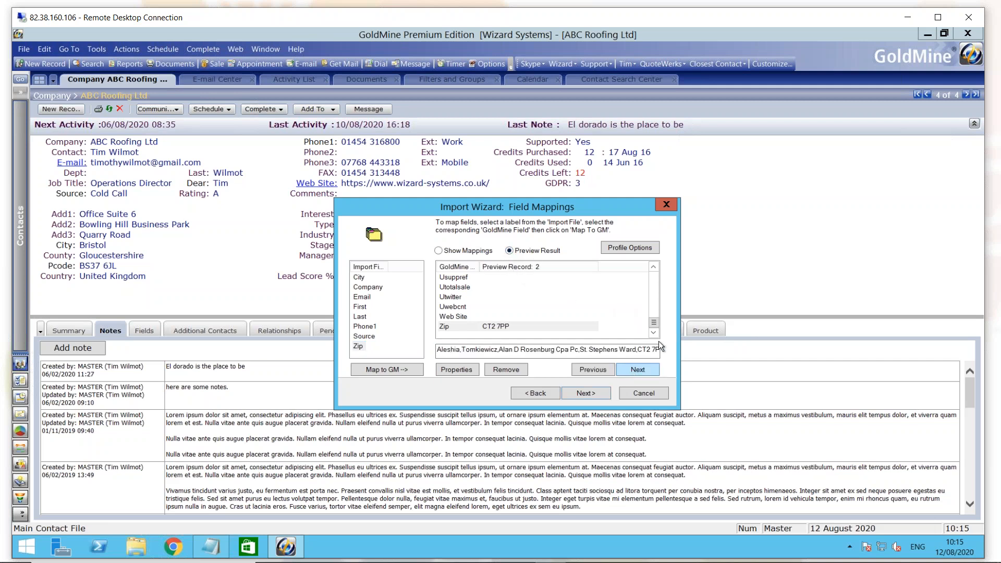
{"action": "left_click_drag", "start_coordinate": [654, 322], "coordinate": [651, 279]}
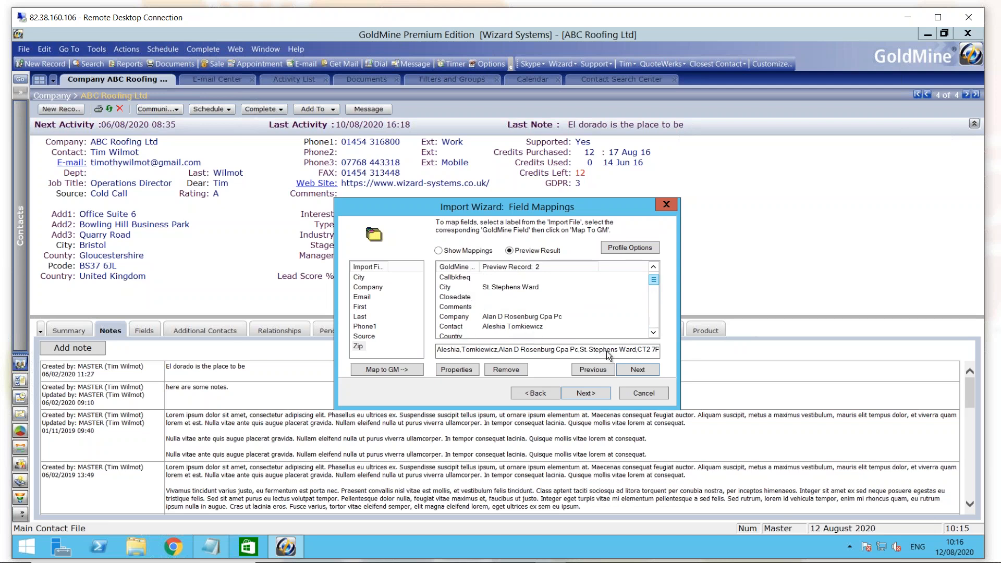
{"action": "left_click", "coordinate": [637, 371]}
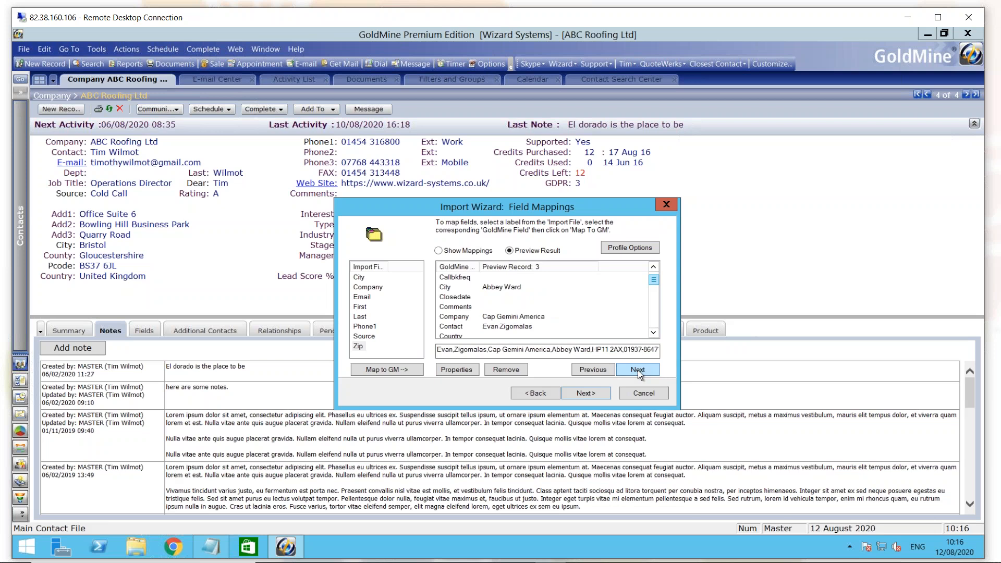
{"action": "left_click", "coordinate": [638, 370]}
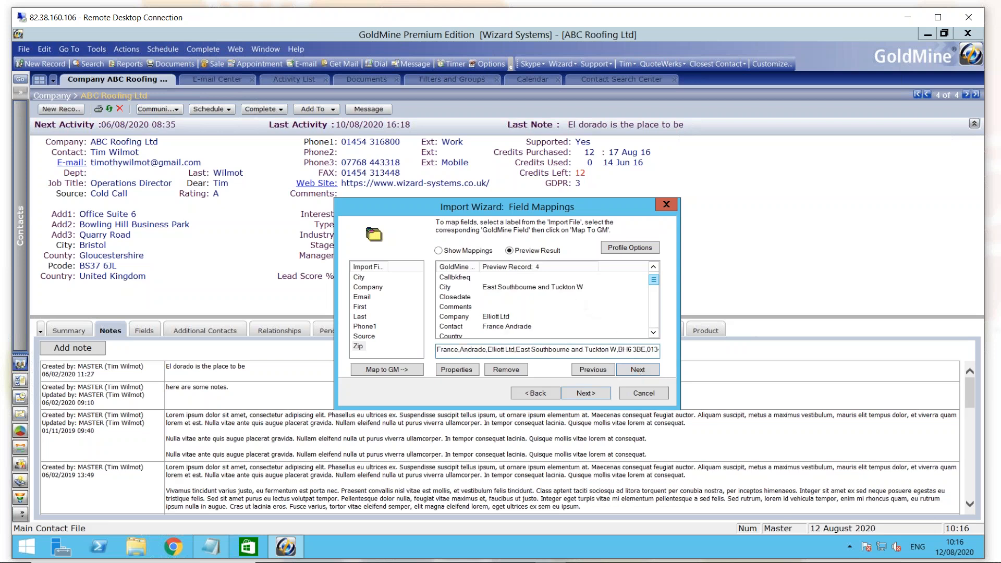
Accept the field mappings and continue without saving the import profile until the wizard is ready to import
{"action": "left_click", "coordinate": [583, 392]}
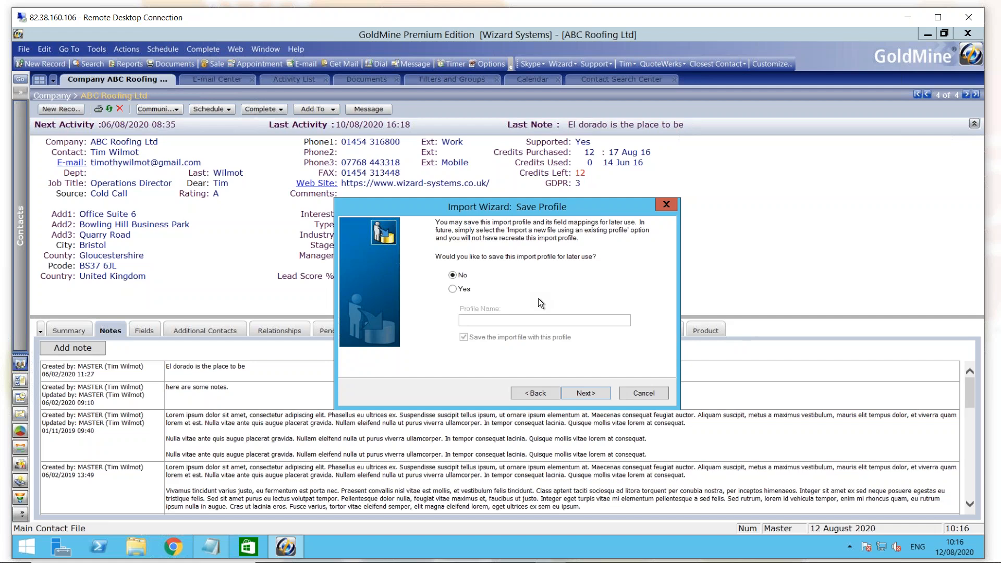
{"action": "left_click", "coordinate": [592, 397]}
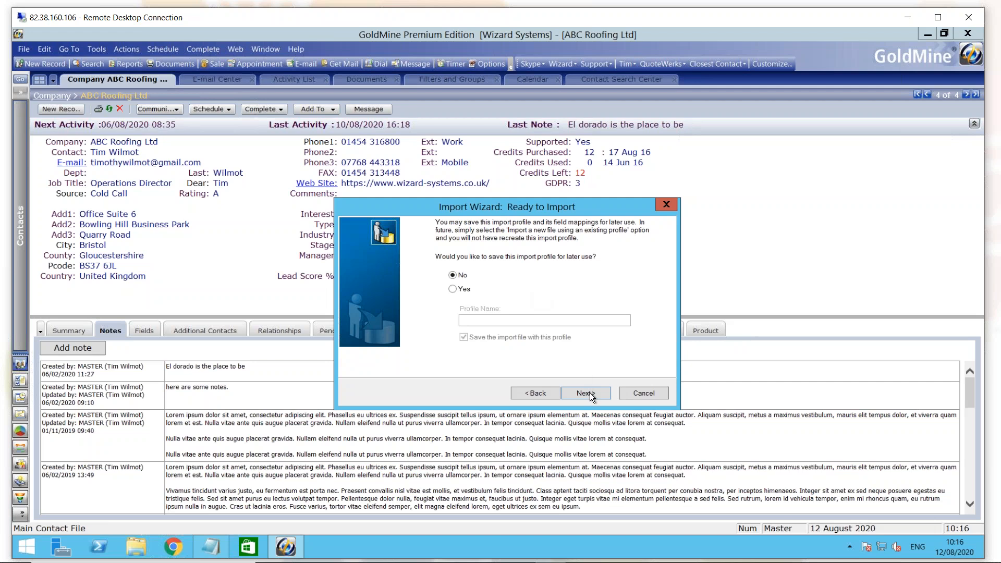
{"action": "left_click", "coordinate": [592, 396]}
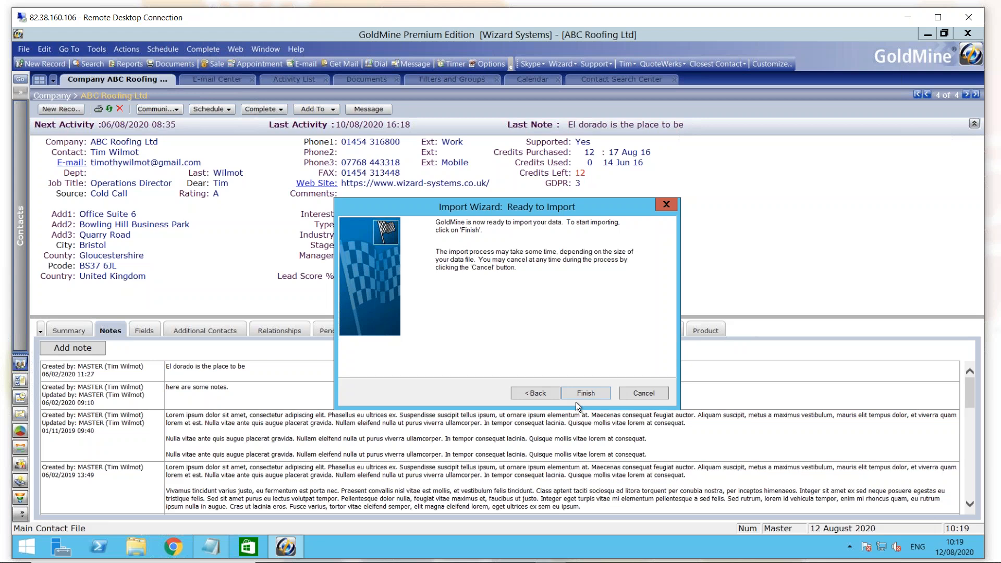
{"action": "key", "text": "alt+Tab"}
{"action": "key", "text": "Tab"}
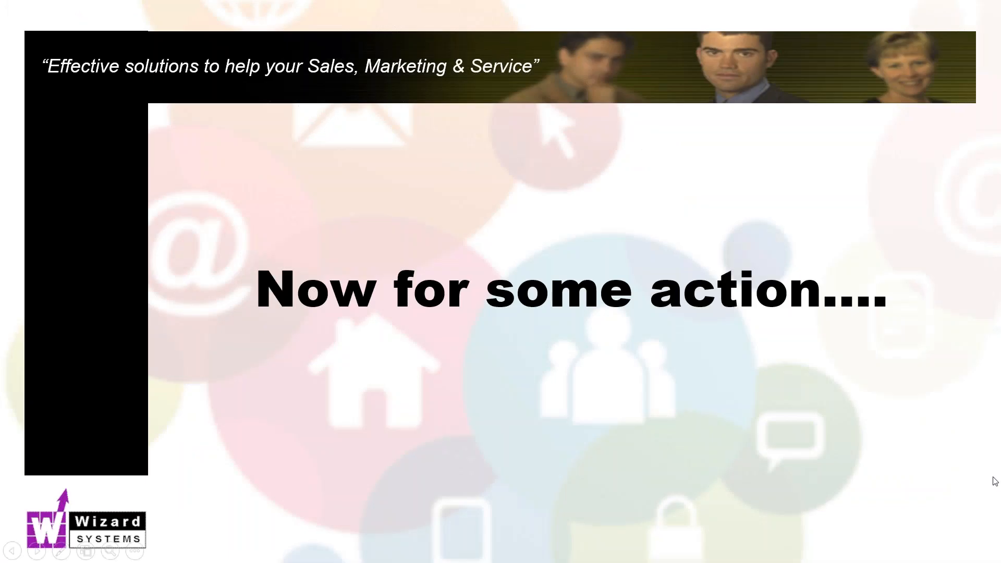
{"action": "key", "text": "Right"}
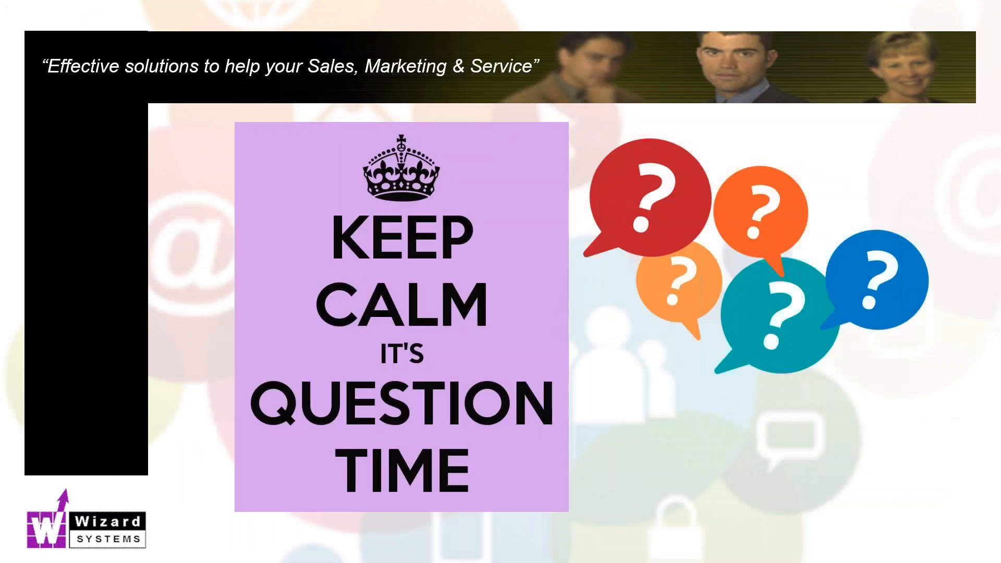